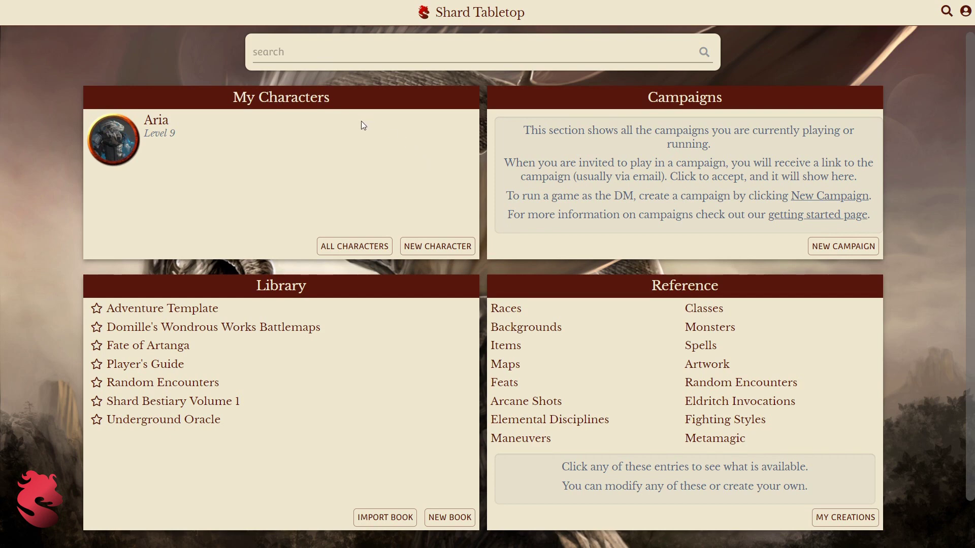
Start a new character, try random name suggestions, and enter "Clever Name" as the character name
{"action": "left_click", "coordinate": [443, 247]}
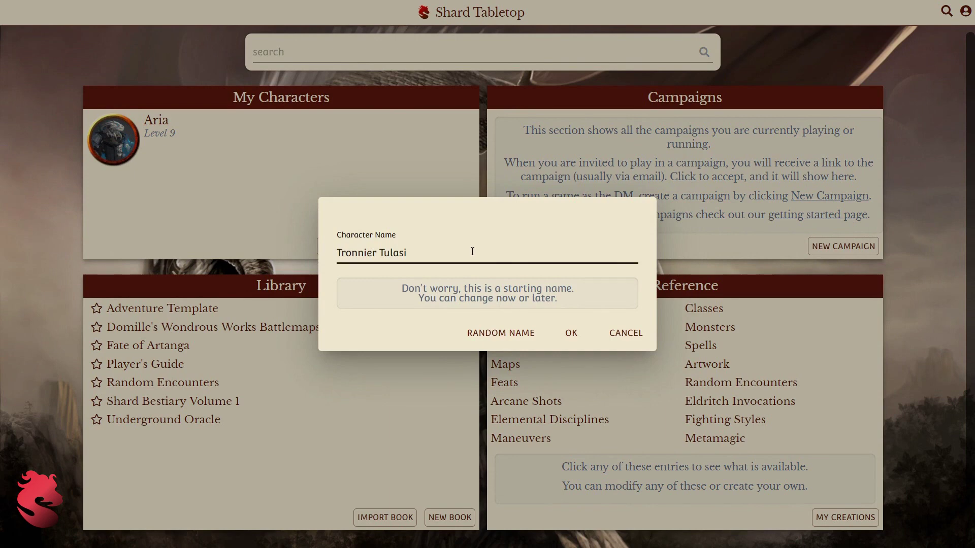
{"action": "left_click", "coordinate": [513, 337]}
{"action": "left_click", "coordinate": [515, 334]}
{"action": "left_click", "coordinate": [516, 334]}
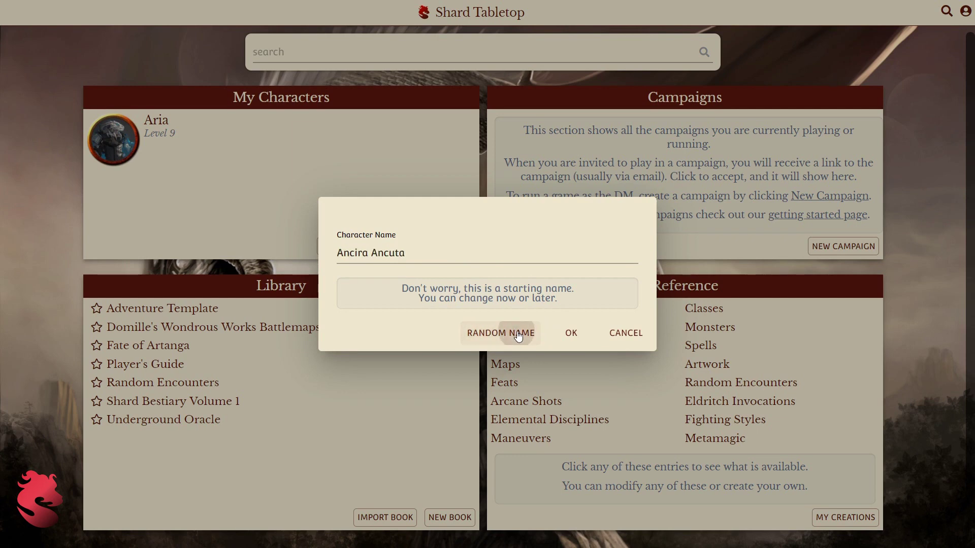
{"action": "left_click_drag", "start_coordinate": [442, 252], "coordinate": [316, 254]}
{"action": "type", "text": "Clever Name"}
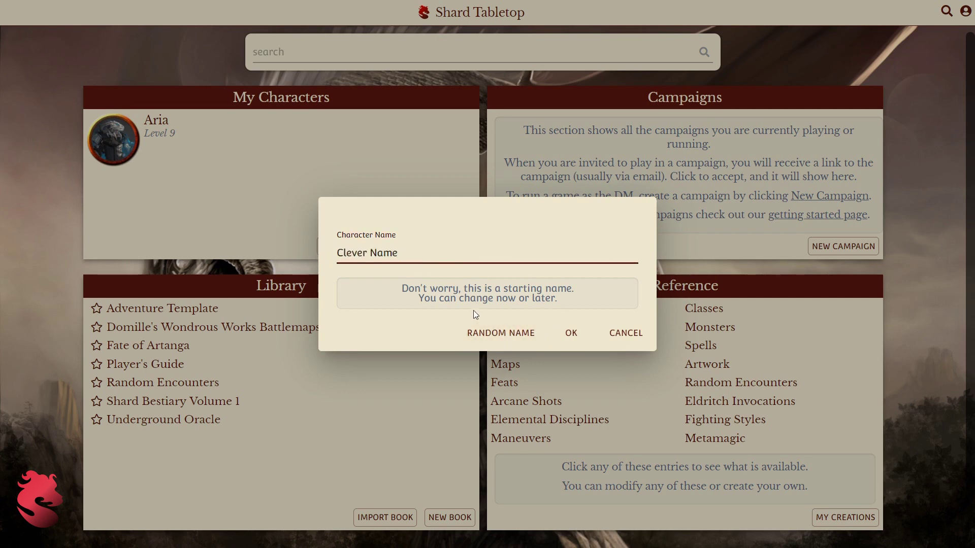
Replace the character name with a randomly generated one and create the character
{"action": "left_click", "coordinate": [531, 340]}
{"action": "left_click", "coordinate": [532, 343]}
{"action": "left_click", "coordinate": [533, 342]}
{"action": "left_click", "coordinate": [535, 340]}
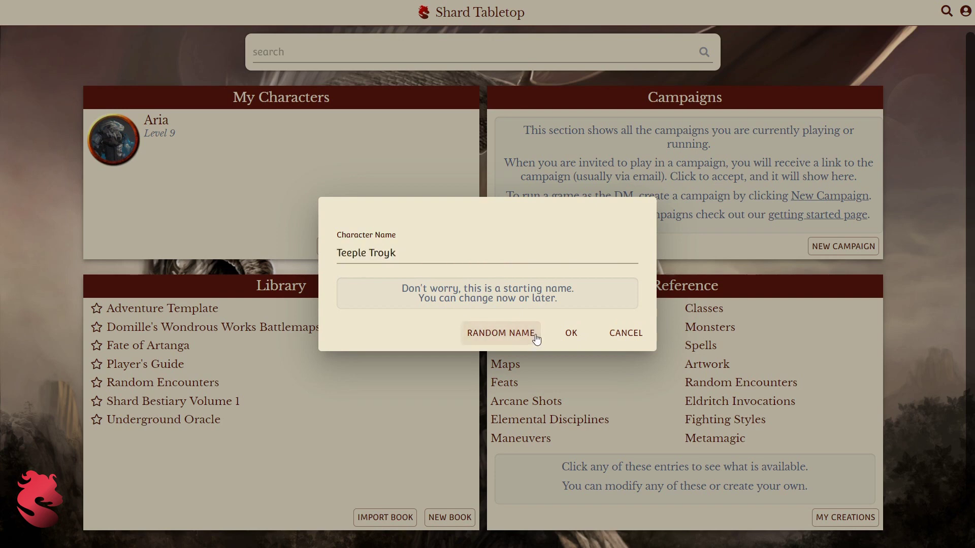
{"action": "left_click", "coordinate": [571, 332]}
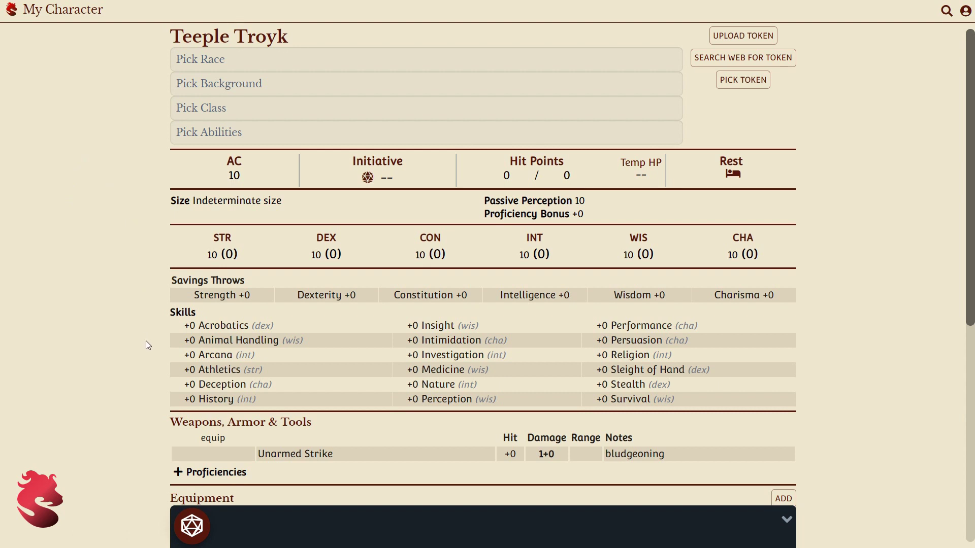
{"action": "scroll", "coordinate": [137, 345], "scroll_direction": "down", "scroll_amount": 2}
{"action": "scroll", "coordinate": [134, 351], "scroll_direction": "down", "scroll_amount": 5}
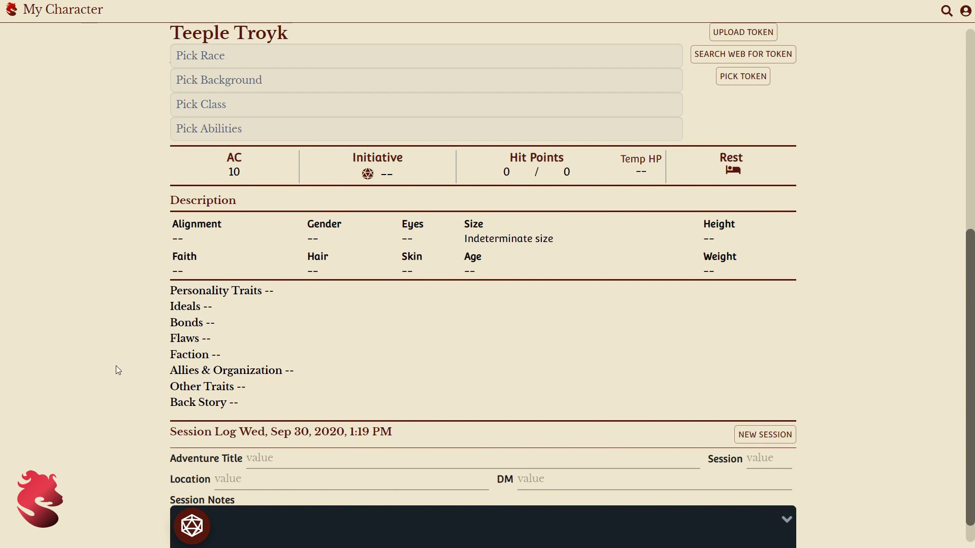
{"action": "scroll", "coordinate": [116, 365], "scroll_direction": "up", "scroll_amount": 7}
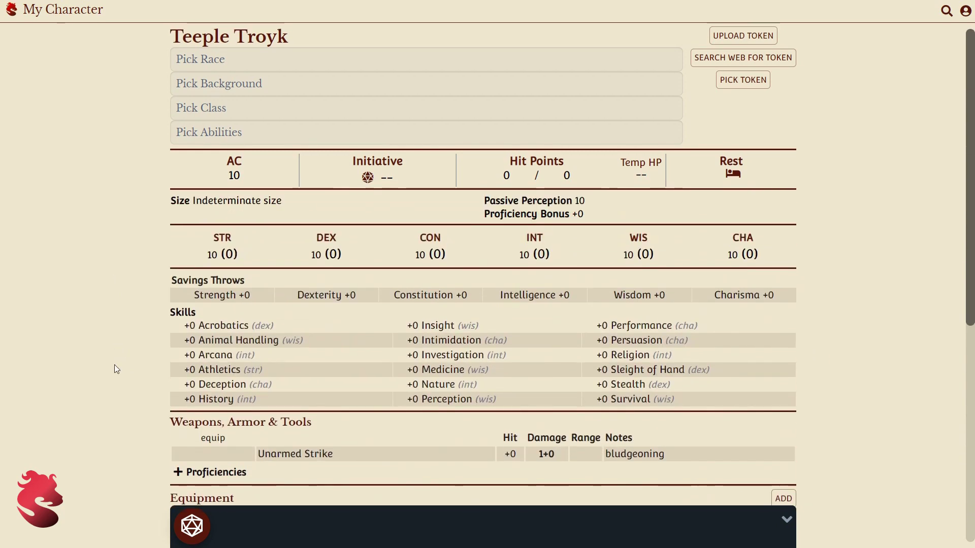
Expand the Dwarf, Elf, Gnome and Halfling subraces and choose Hill Dwarf as the character's race
{"action": "left_click", "coordinate": [177, 66]}
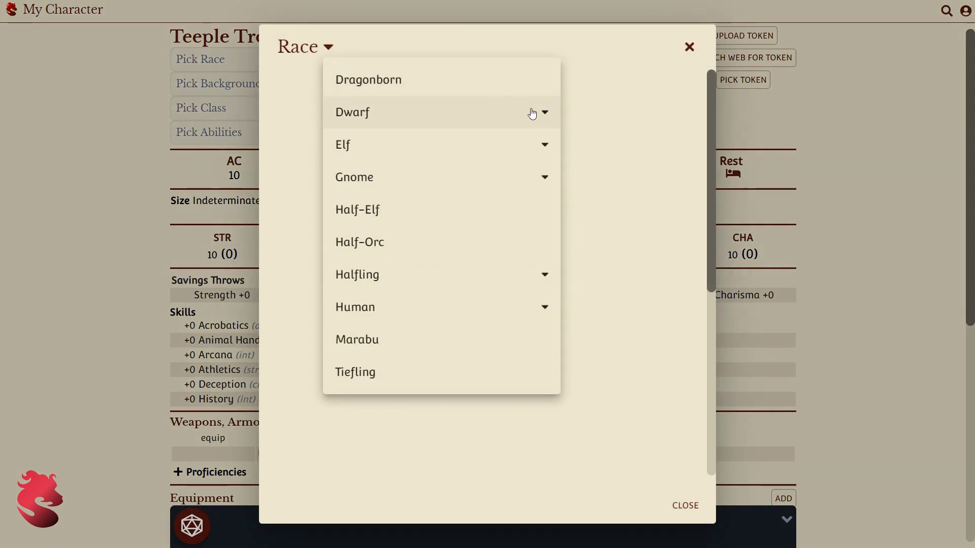
{"action": "left_click", "coordinate": [547, 114]}
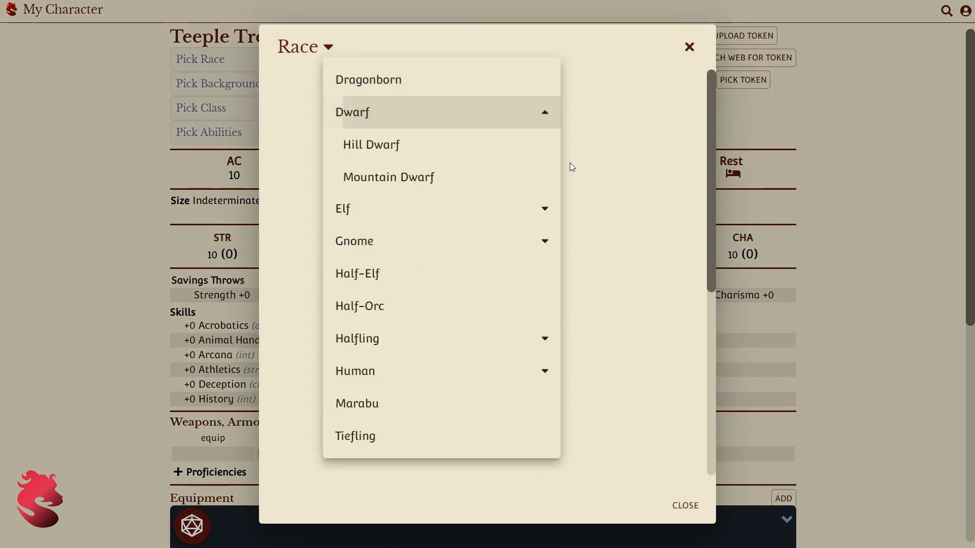
{"action": "left_click", "coordinate": [552, 219]}
{"action": "left_click", "coordinate": [543, 323]}
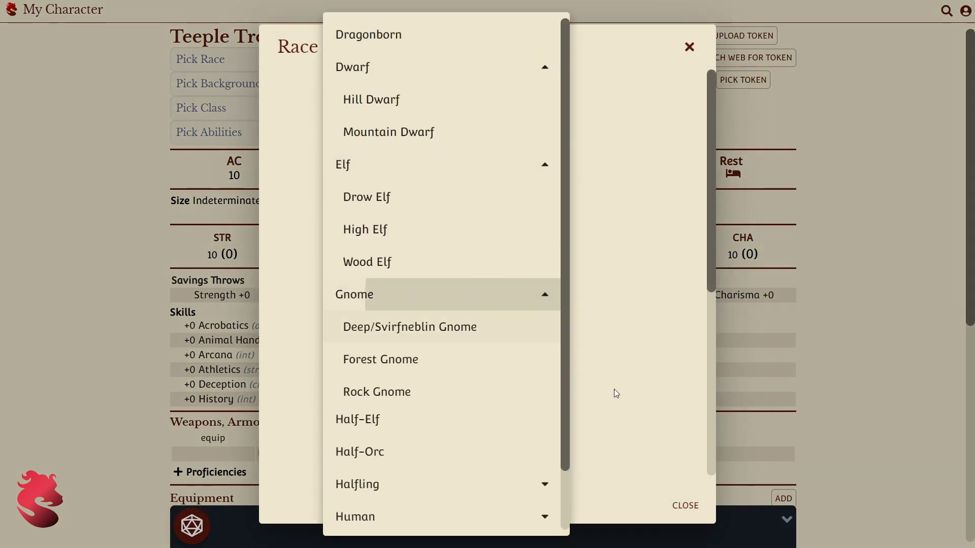
{"action": "left_click", "coordinate": [554, 492]}
{"action": "scroll", "coordinate": [511, 450], "scroll_direction": "down", "scroll_amount": 3}
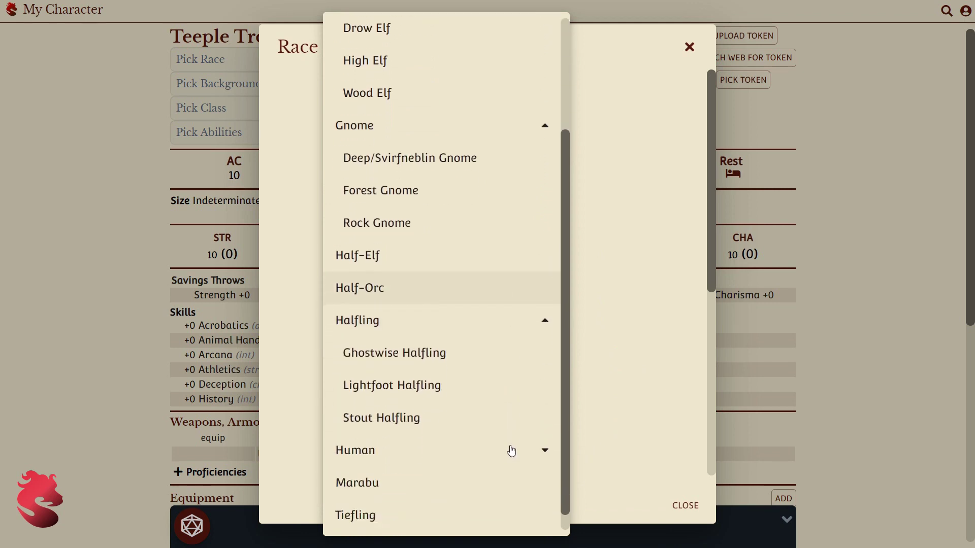
{"action": "scroll", "coordinate": [511, 447], "scroll_direction": "up", "scroll_amount": 3}
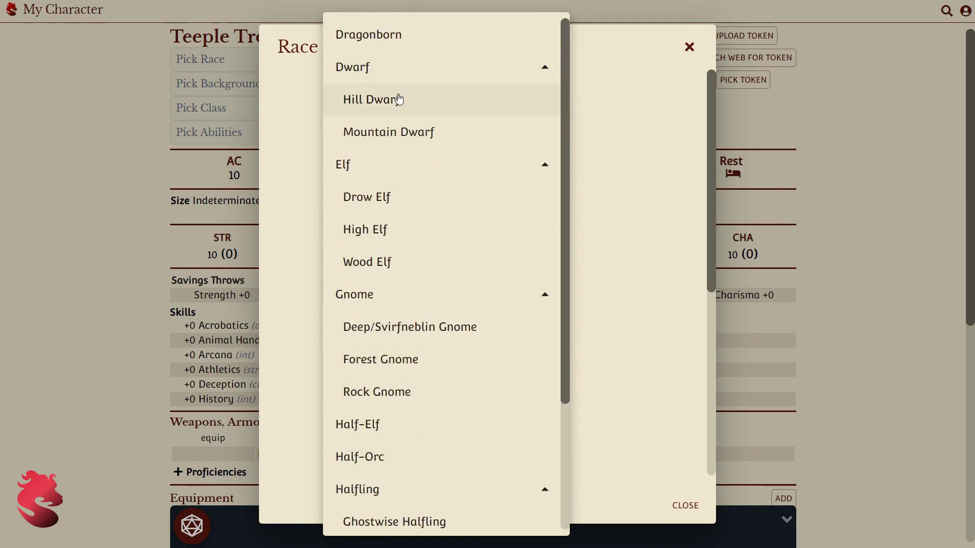
{"action": "left_click", "coordinate": [399, 99]}
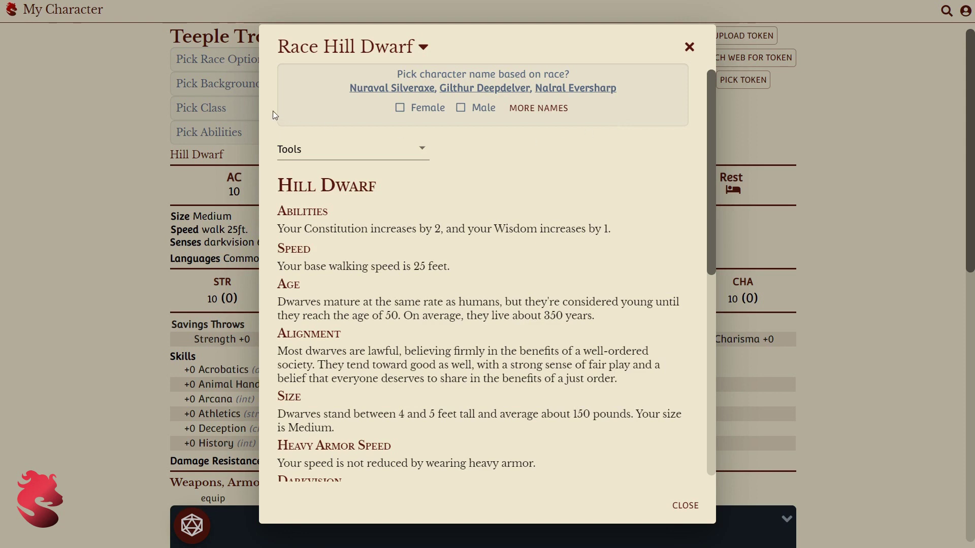
Limit the race-based name suggestions to male and generate more of them
{"action": "left_click", "coordinate": [401, 109]}
{"action": "left_click", "coordinate": [480, 112]}
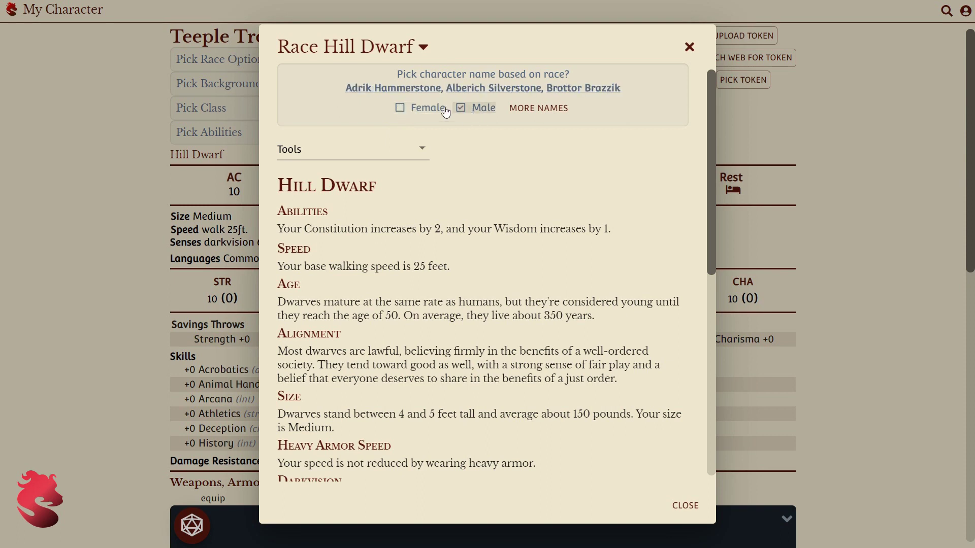
{"action": "left_click", "coordinate": [540, 110]}
{"action": "left_click", "coordinate": [539, 111]}
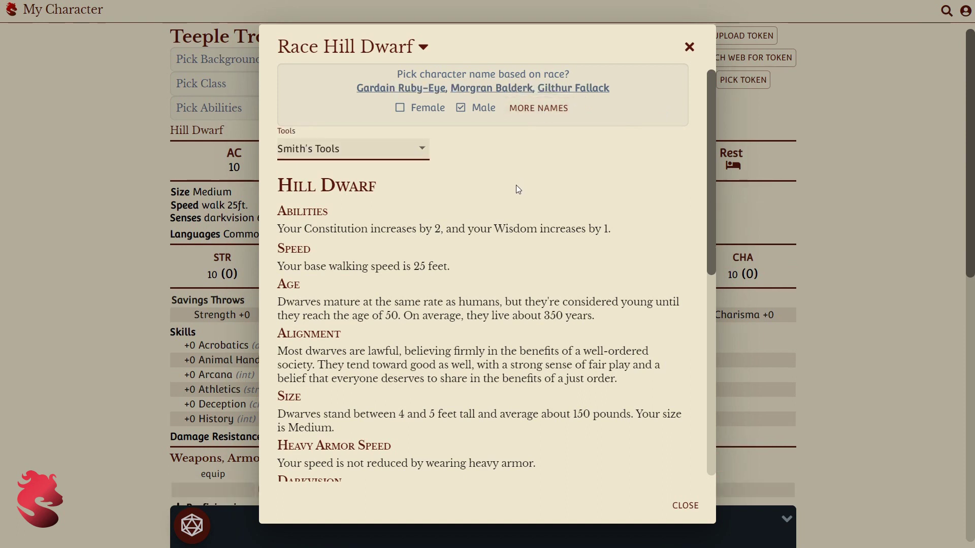
Choose Smith's Tools as the Hill Dwarf's tool option and finish the race choices
{"action": "left_click", "coordinate": [405, 151]}
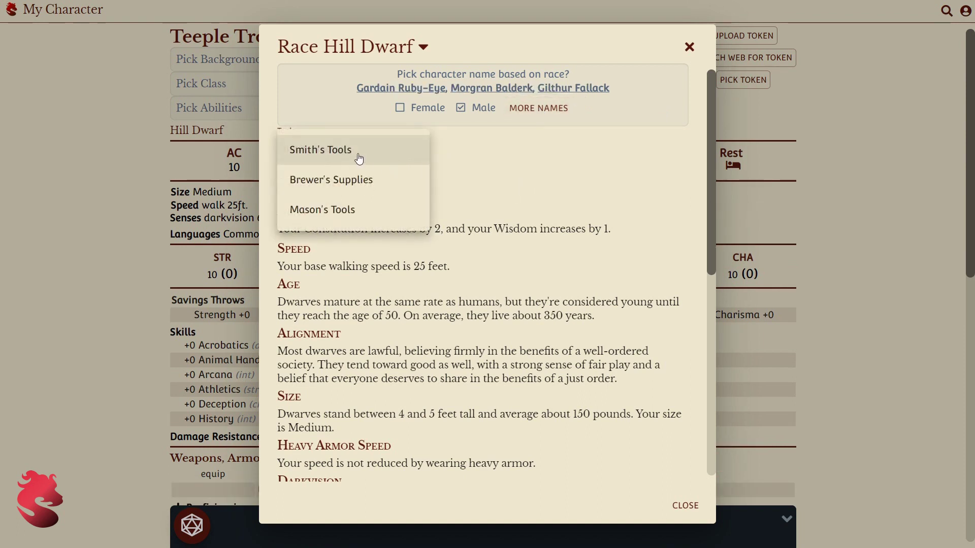
{"action": "left_click", "coordinate": [359, 159]}
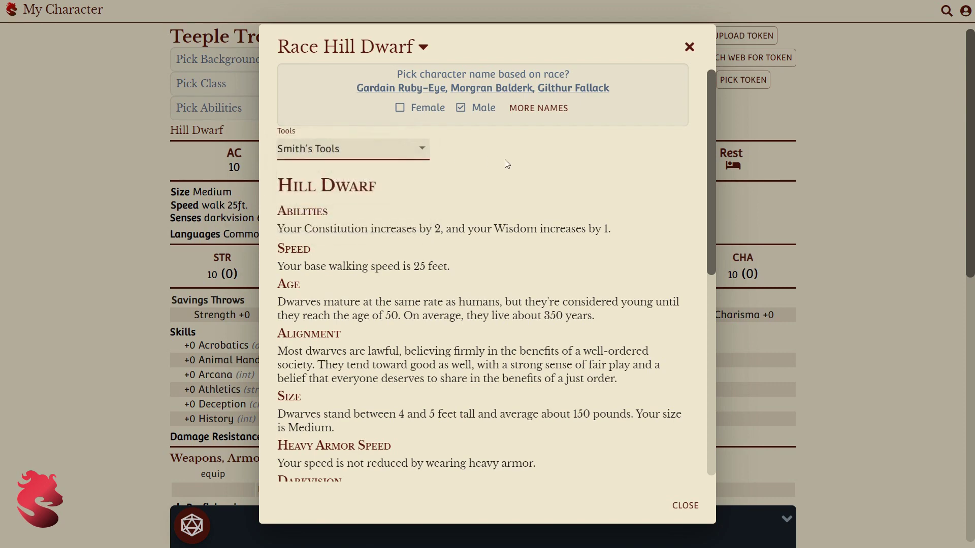
{"action": "left_click", "coordinate": [683, 507]}
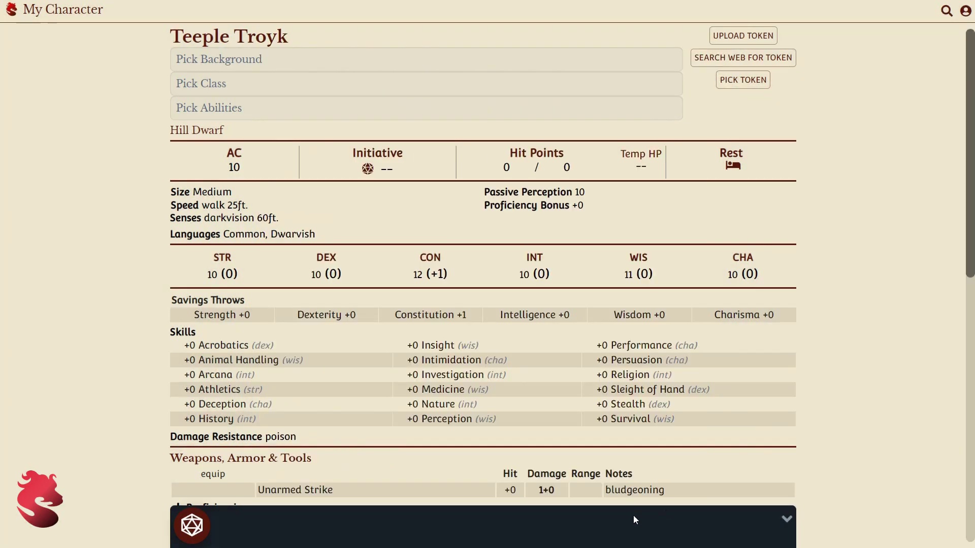
Set the character's background to Hermit with Draconic as its language
{"action": "left_click", "coordinate": [261, 60]}
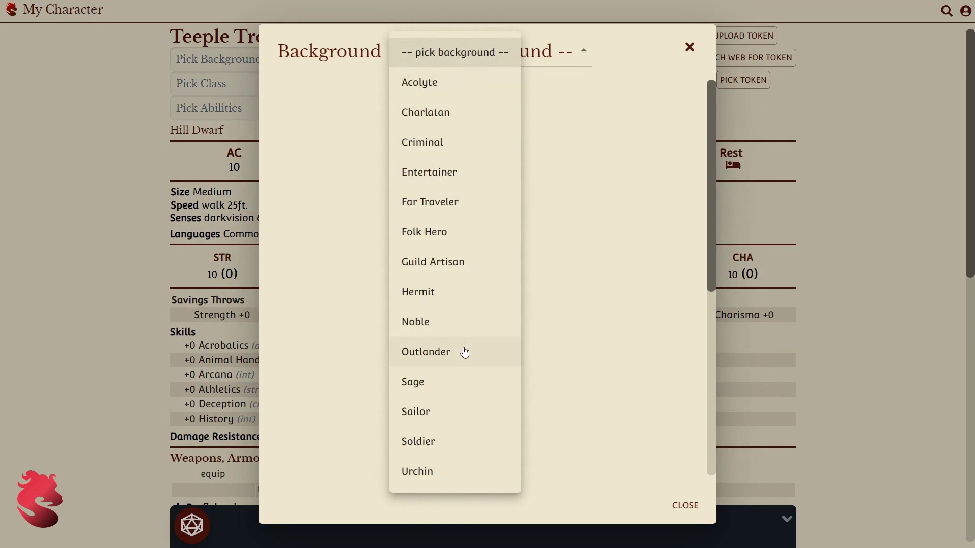
{"action": "left_click", "coordinate": [441, 307]}
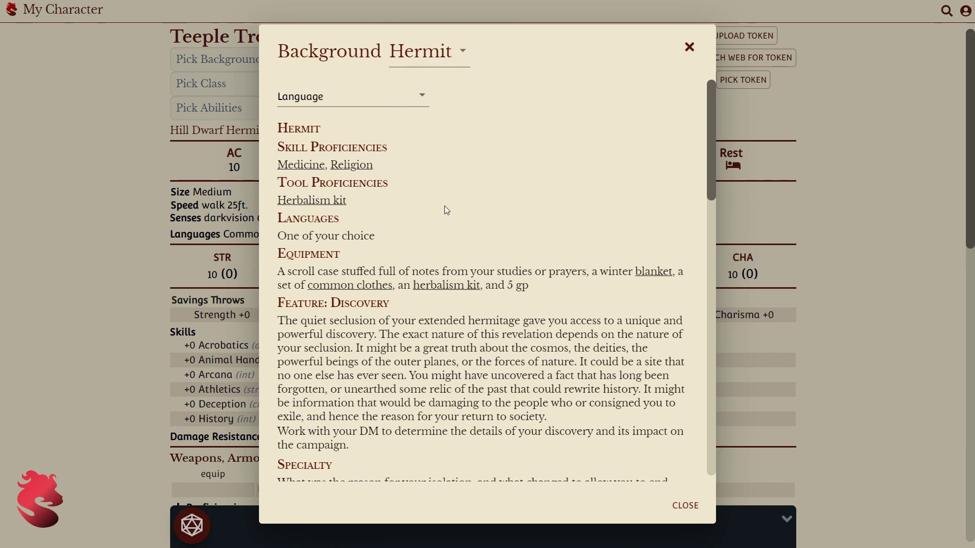
{"action": "left_click", "coordinate": [409, 97]}
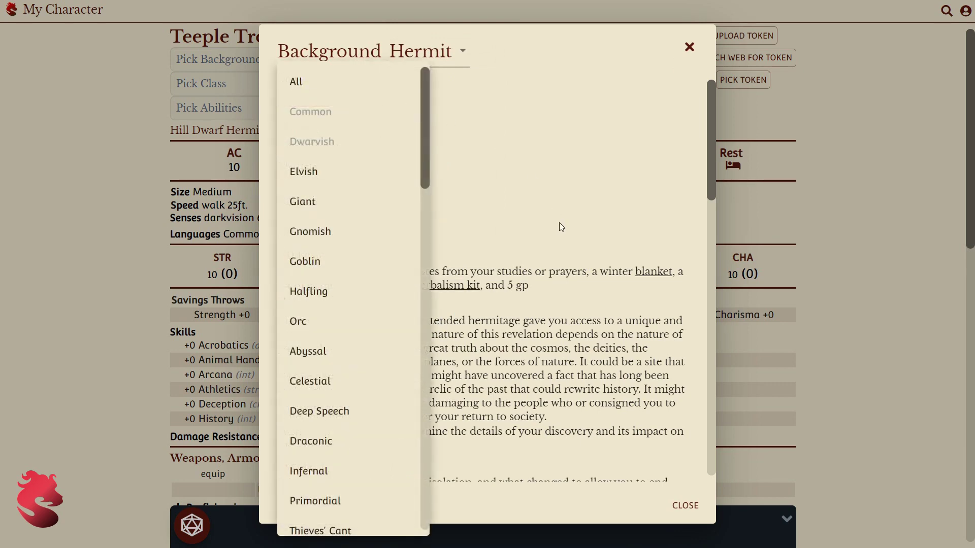
{"action": "left_click", "coordinate": [367, 445]}
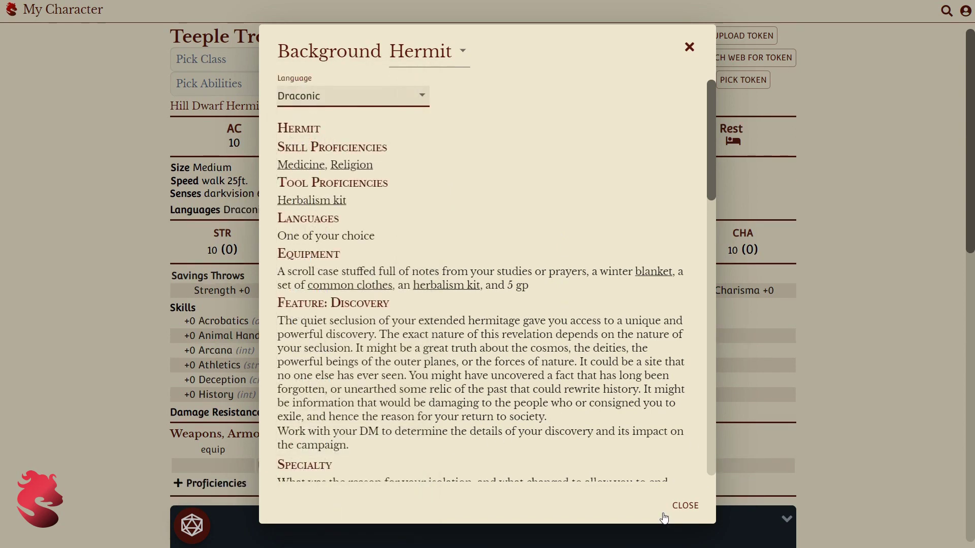
{"action": "left_click", "coordinate": [685, 506]}
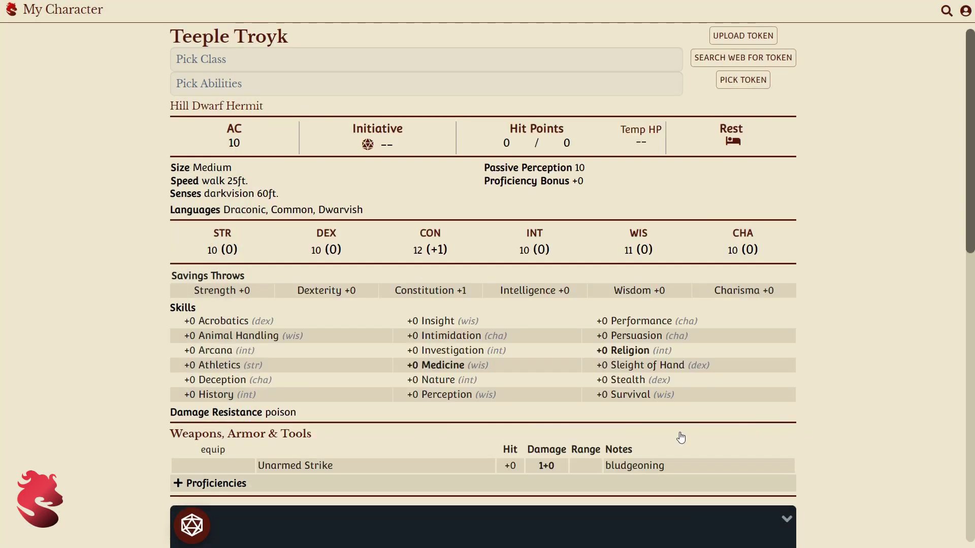
Choose Druid as the class, review its class features, and save the first class level
{"action": "left_click", "coordinate": [536, 69]}
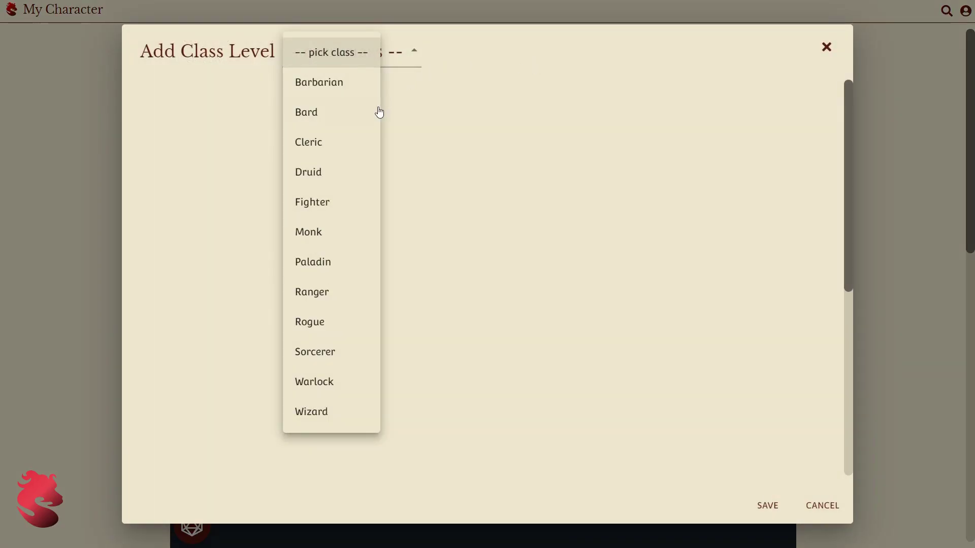
{"action": "left_click", "coordinate": [350, 177]}
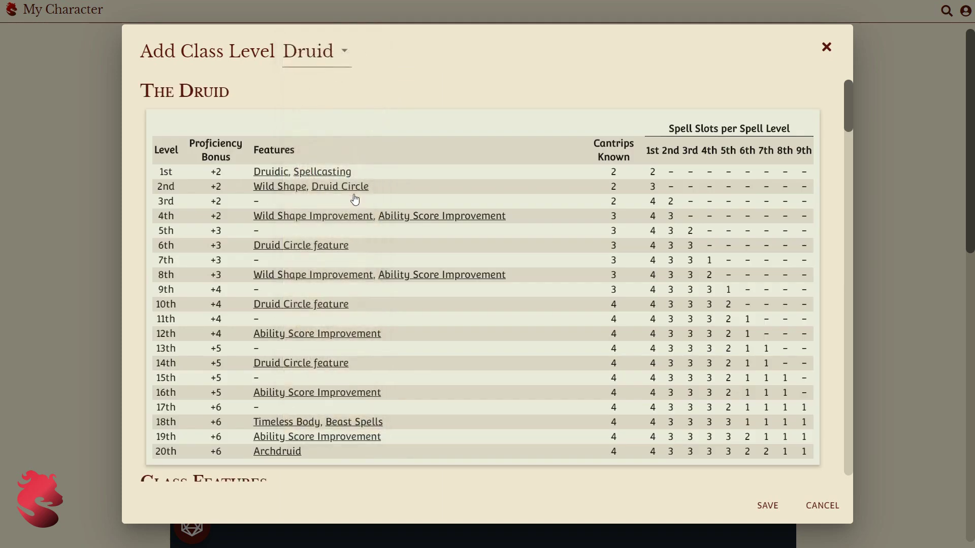
{"action": "scroll", "coordinate": [453, 205], "scroll_direction": "down", "scroll_amount": 2}
{"action": "scroll", "coordinate": [452, 213], "scroll_direction": "down", "scroll_amount": 5}
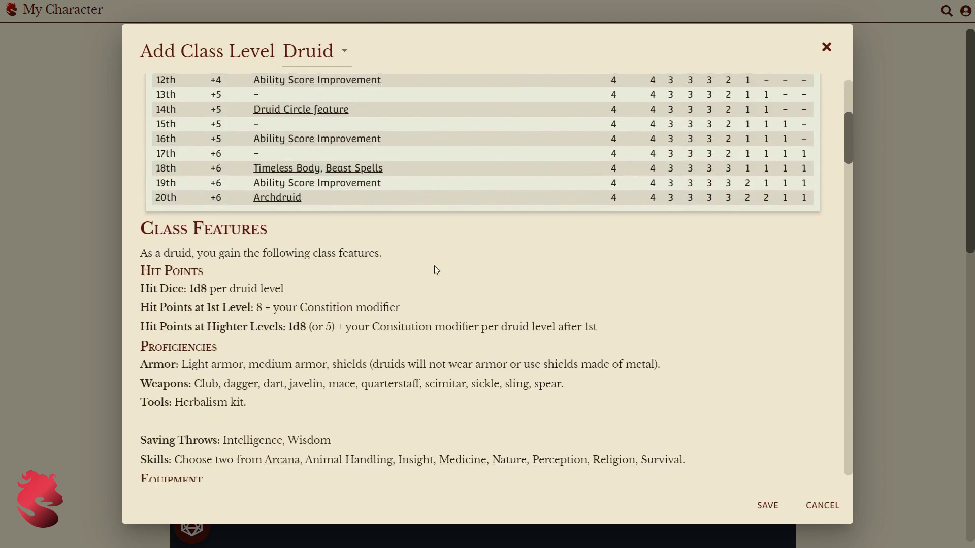
{"action": "scroll", "coordinate": [364, 255], "scroll_direction": "down", "scroll_amount": 8}
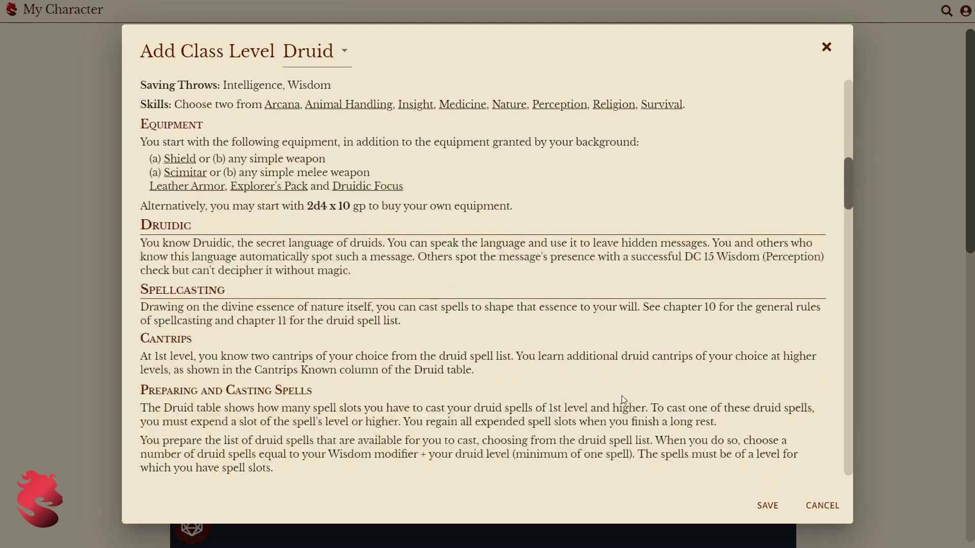
{"action": "left_click", "coordinate": [768, 505]}
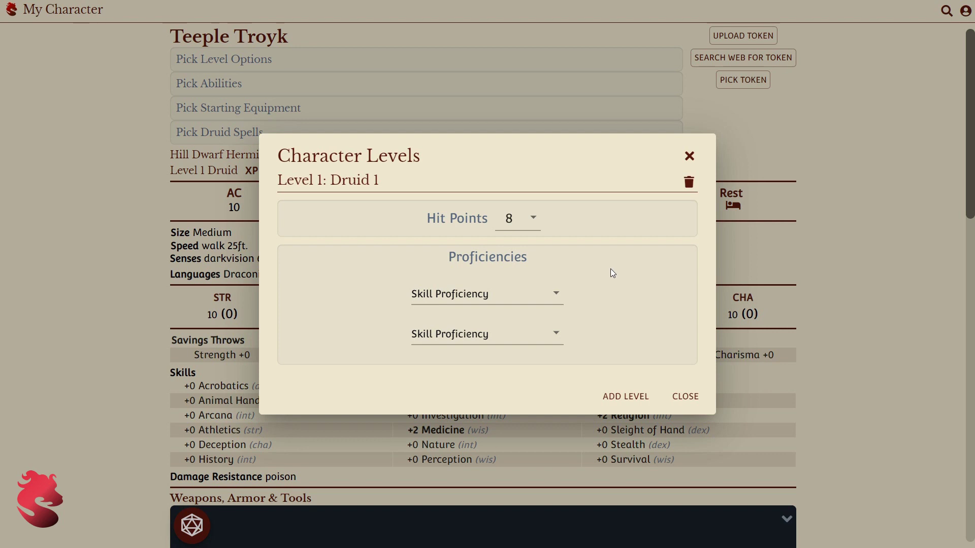
Choose Nature and Survival as the skill proficiencies for Druid level 1
{"action": "left_click", "coordinate": [497, 292]}
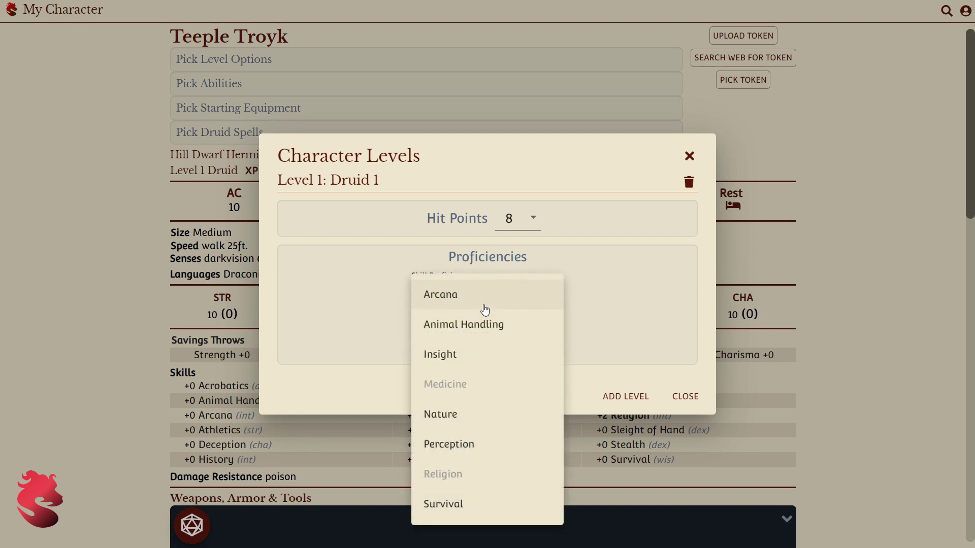
{"action": "left_click", "coordinate": [500, 424]}
{"action": "left_click", "coordinate": [505, 331]}
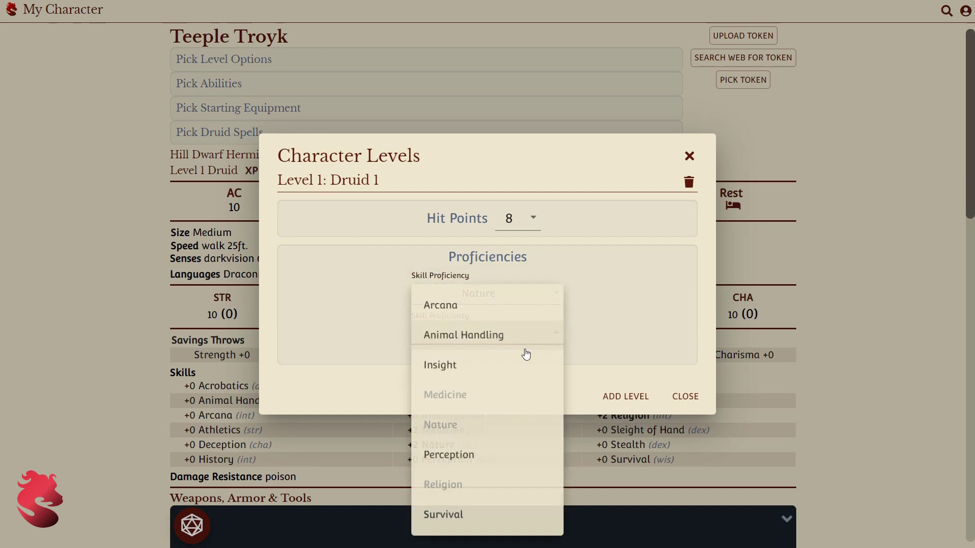
{"action": "left_click", "coordinate": [487, 514]}
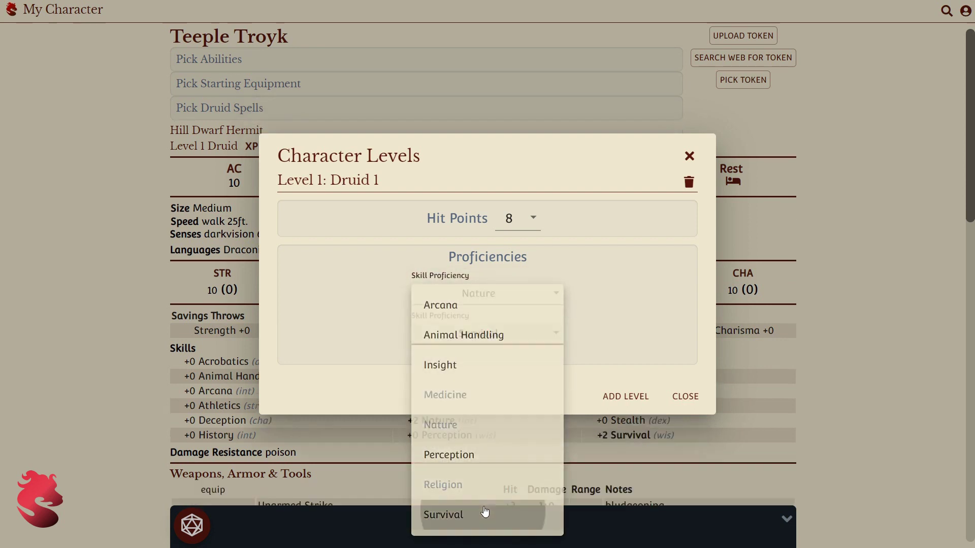
{"action": "left_click", "coordinate": [695, 401]}
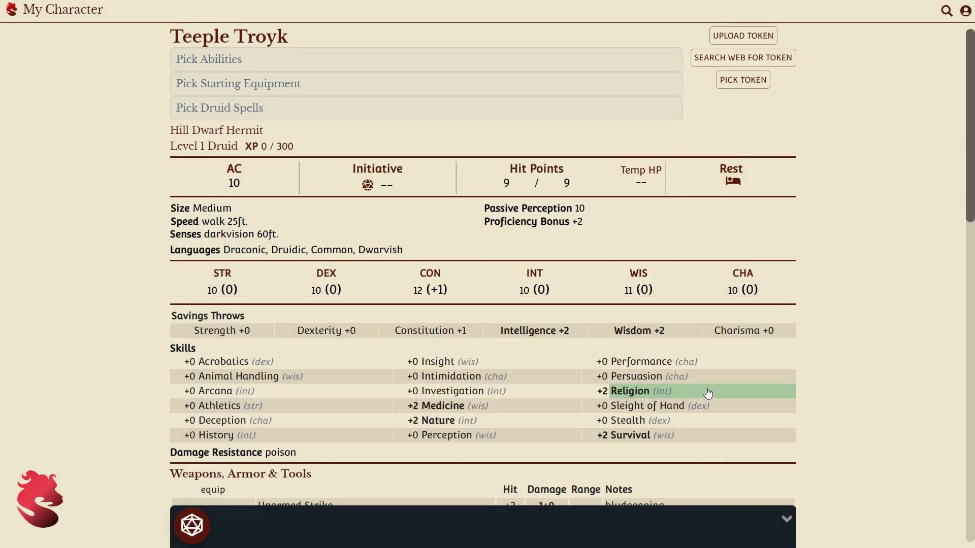
Open the character's ability scores and set the generation method to Roll Scores
{"action": "left_click", "coordinate": [302, 69]}
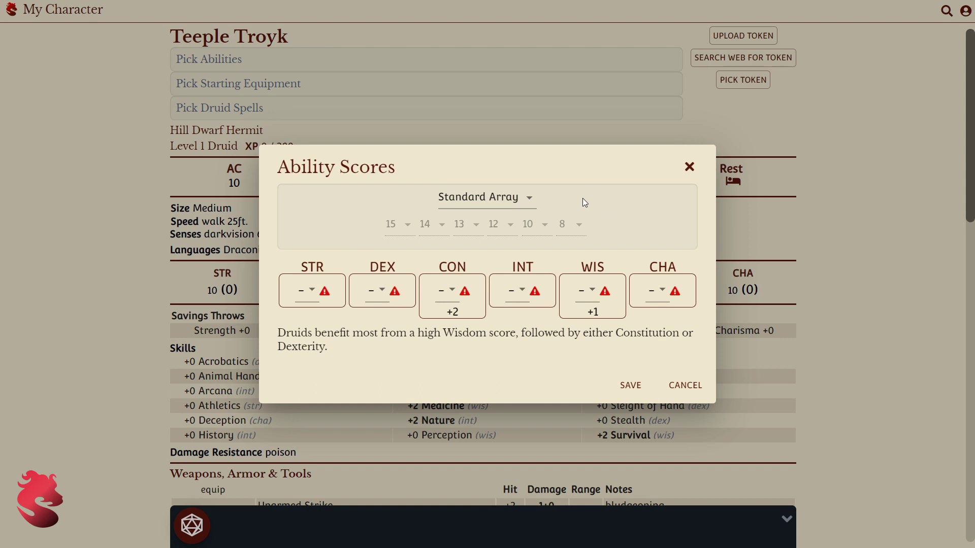
{"action": "left_click", "coordinate": [483, 197]}
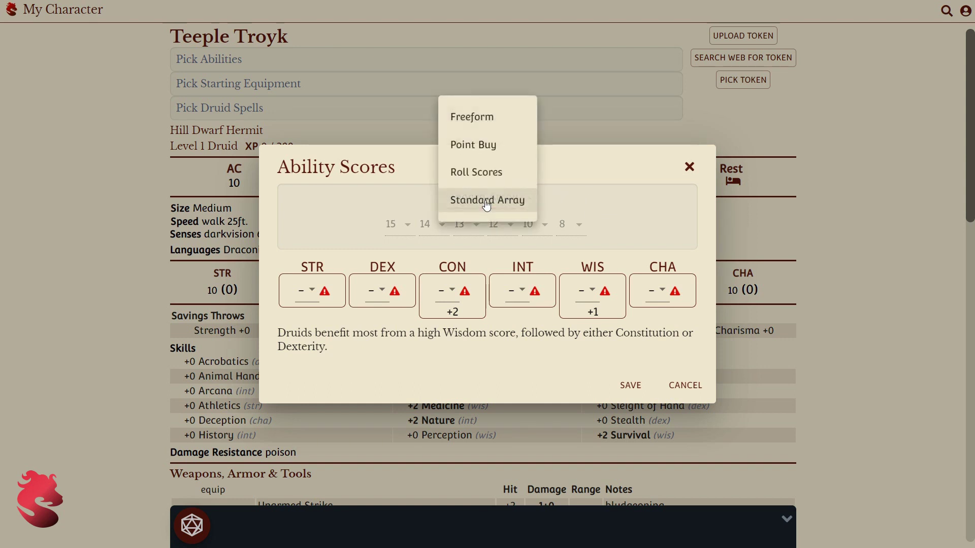
{"action": "left_click", "coordinate": [502, 176]}
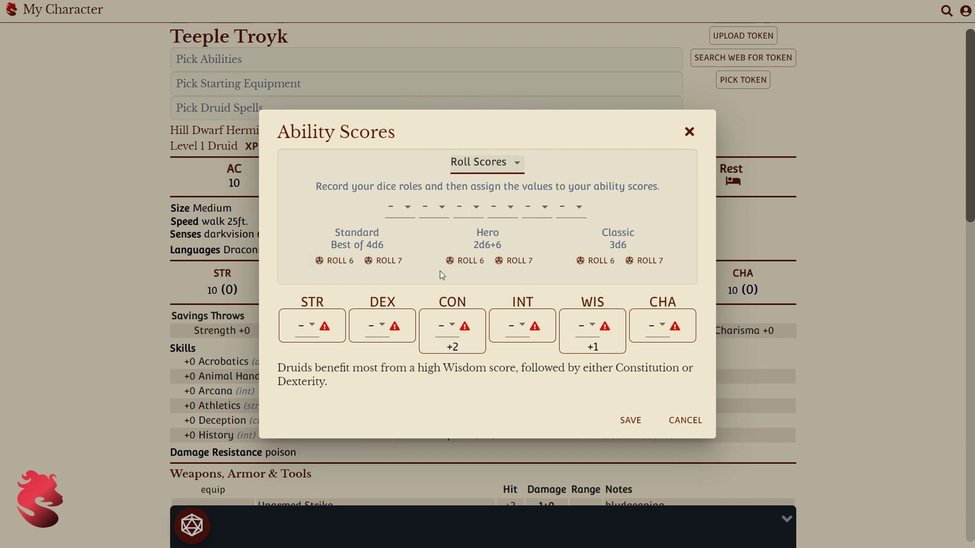
Roll six Standard best-of-4d6 scores and assign 16 to Strength, 16 to Dexterity and 7 to Constitution
{"action": "left_click", "coordinate": [337, 265]}
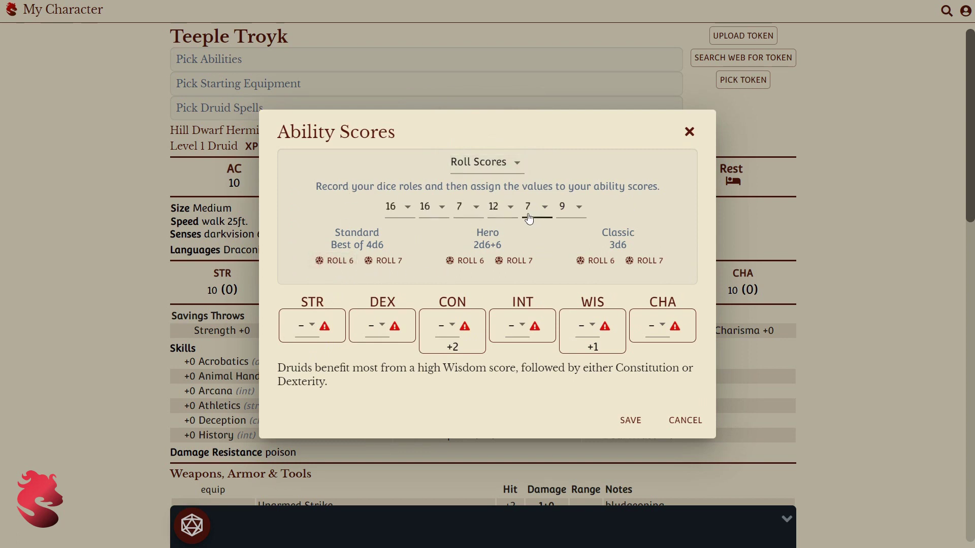
{"action": "left_click", "coordinate": [326, 333]}
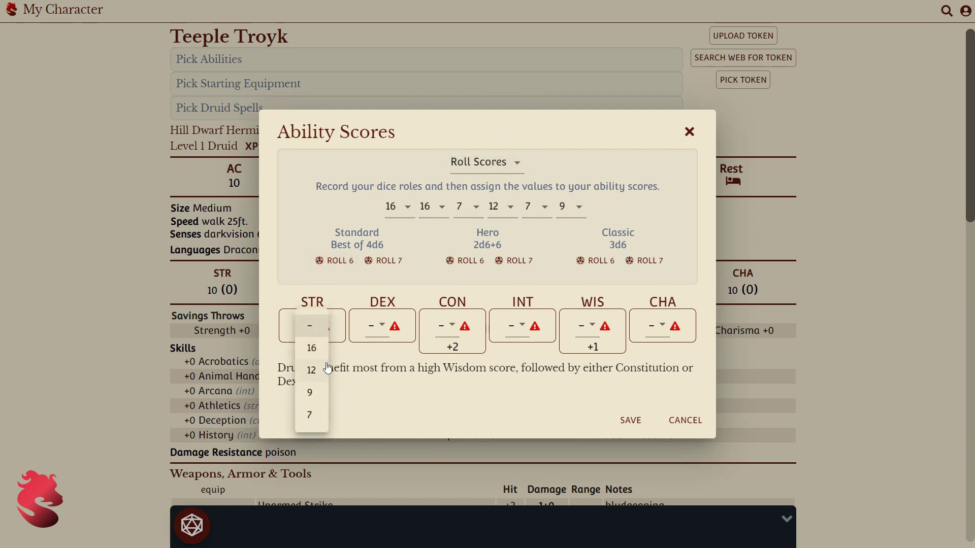
{"action": "left_click", "coordinate": [311, 348]}
{"action": "left_click", "coordinate": [379, 328]}
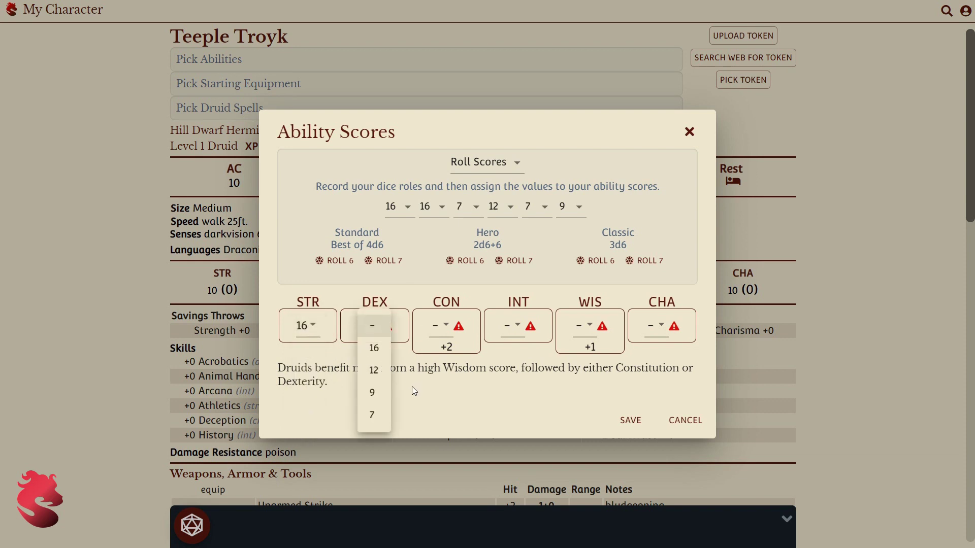
{"action": "left_click", "coordinate": [373, 348]}
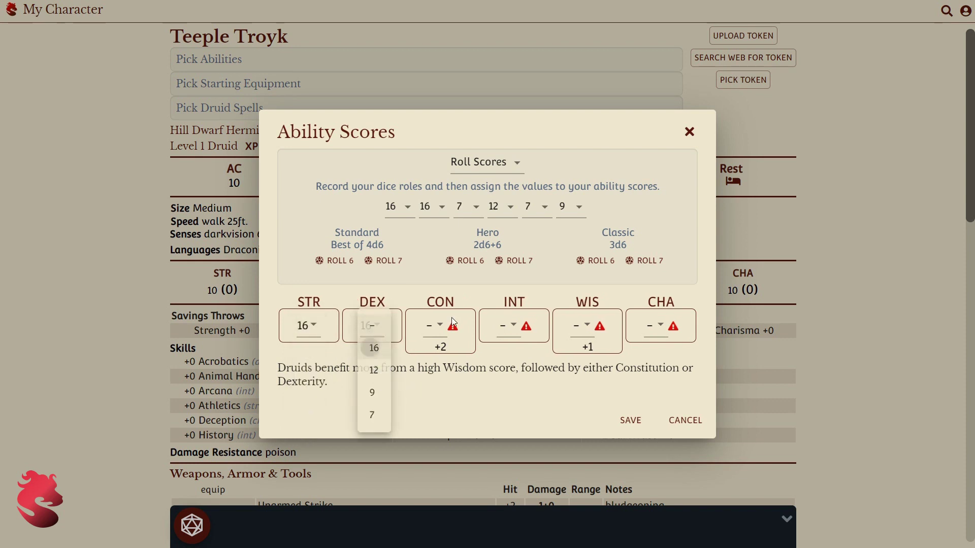
{"action": "left_click", "coordinate": [438, 325]}
{"action": "left_click", "coordinate": [440, 415]}
Assign 12 to Intelligence, 7 to Wisdom and 9 to Charisma, and save the ability scores
{"action": "left_click", "coordinate": [502, 315]}
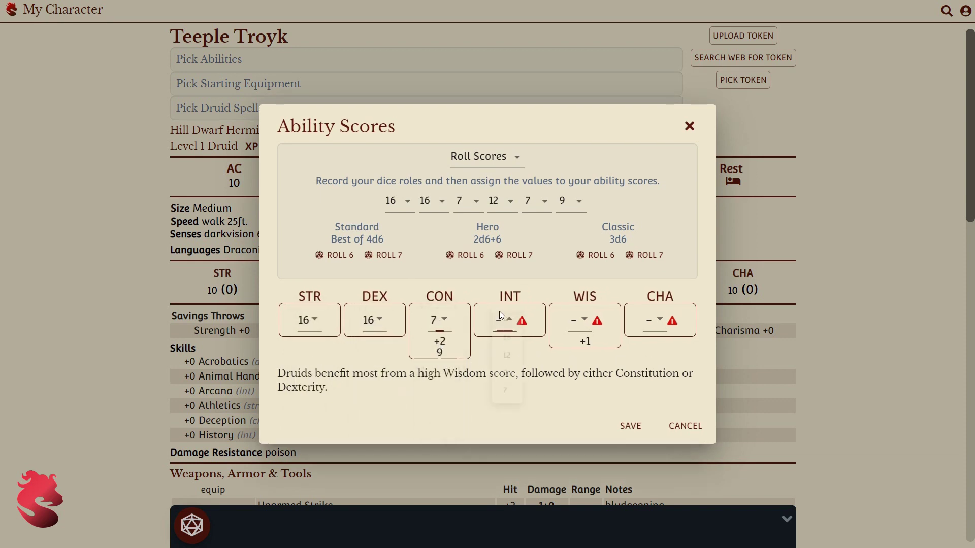
{"action": "left_click", "coordinate": [507, 366]}
{"action": "left_click", "coordinate": [579, 320]}
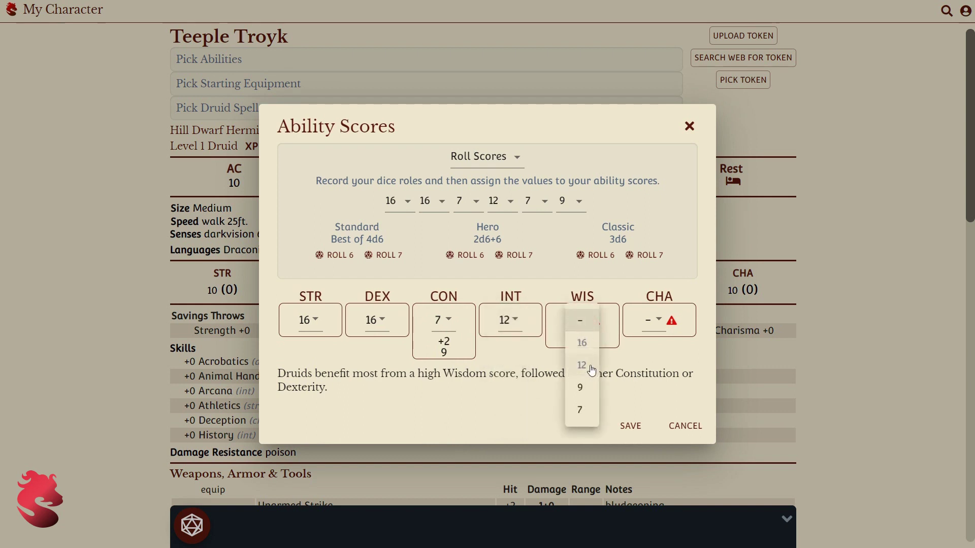
{"action": "left_click", "coordinate": [579, 410]}
{"action": "left_click", "coordinate": [654, 325]}
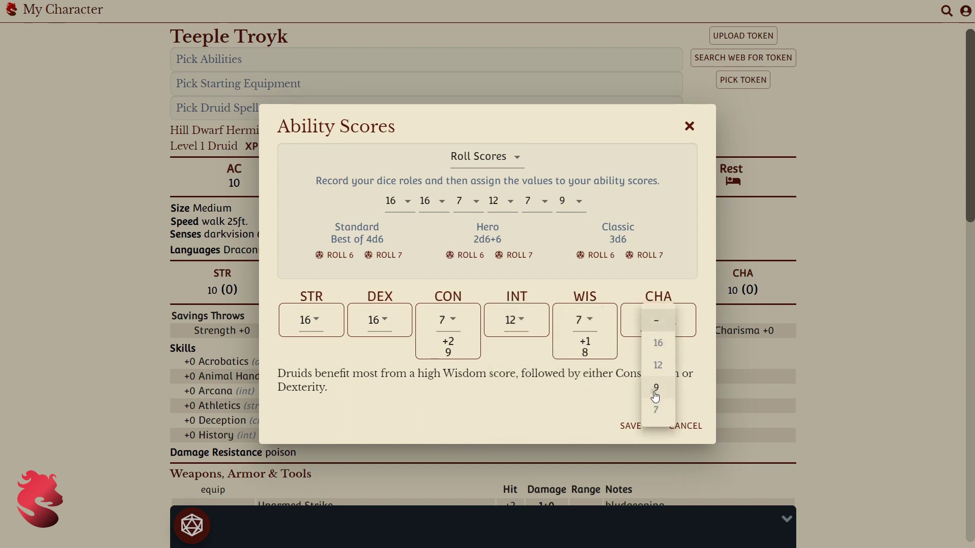
{"action": "left_click", "coordinate": [656, 388]}
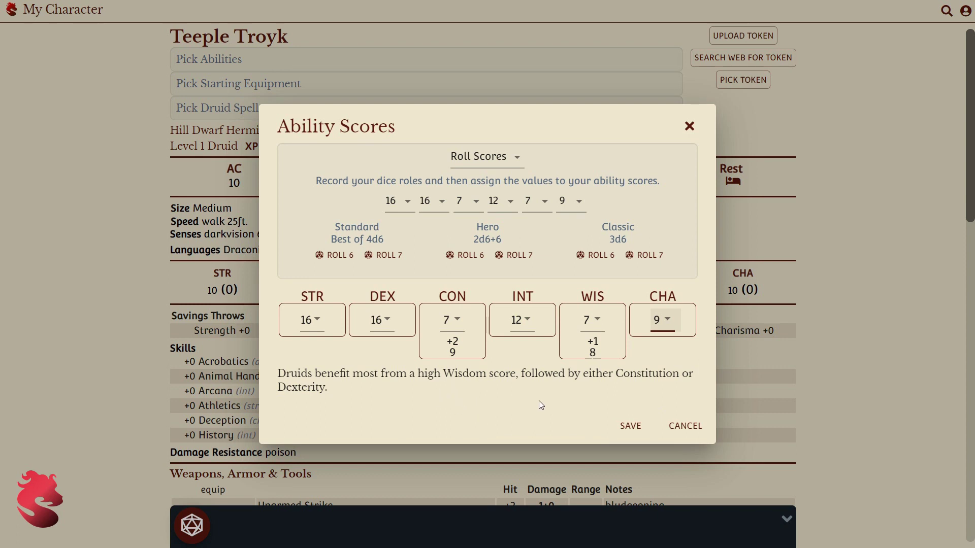
{"action": "left_click", "coordinate": [631, 426]}
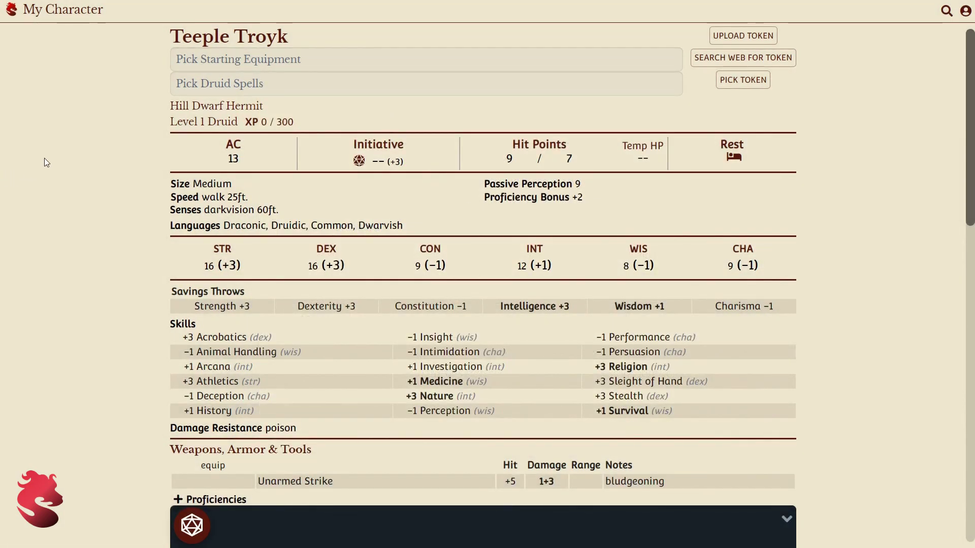
Choose a Dagger as the simple weapon and a Light Hammer as the simple melee weapon, and add the starting equipment
{"action": "left_click", "coordinate": [255, 59]}
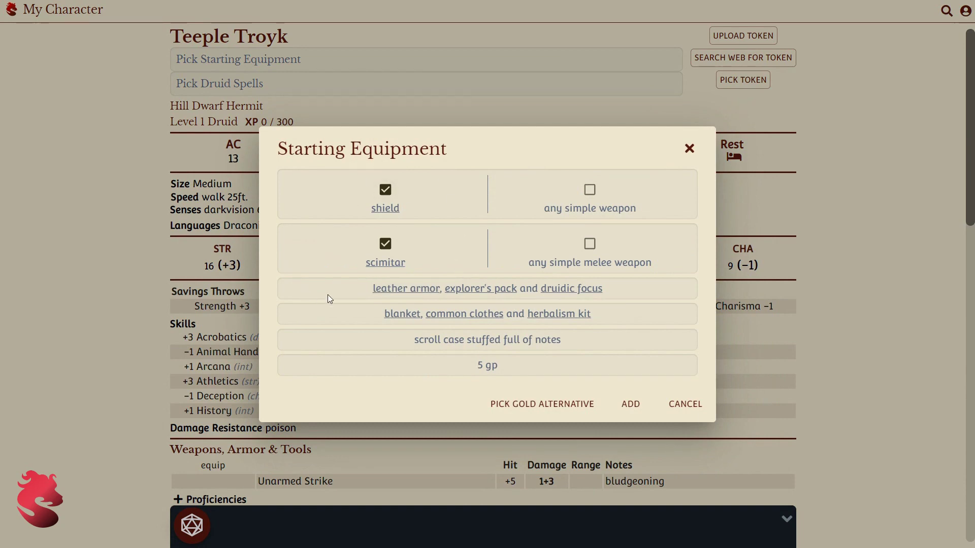
{"action": "left_click", "coordinate": [590, 189]}
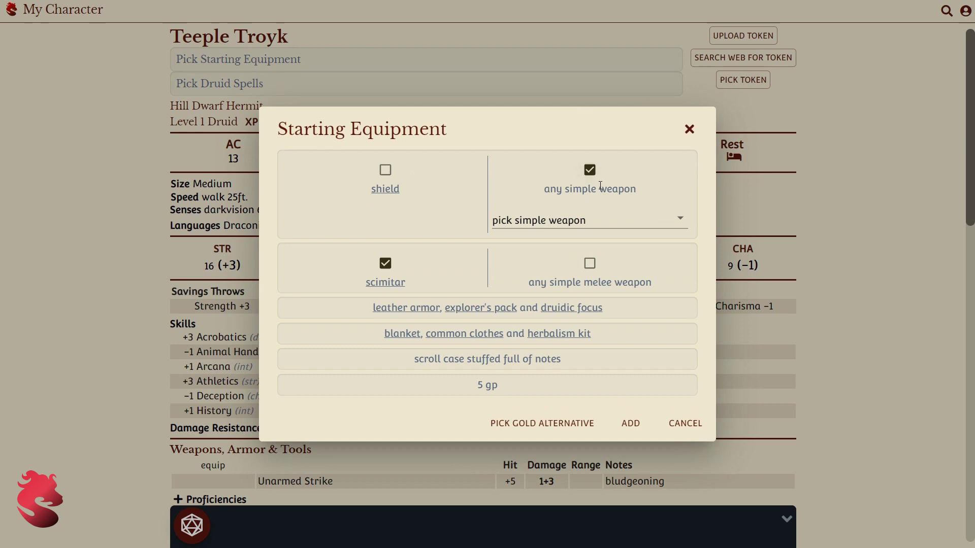
{"action": "left_click", "coordinate": [601, 229]}
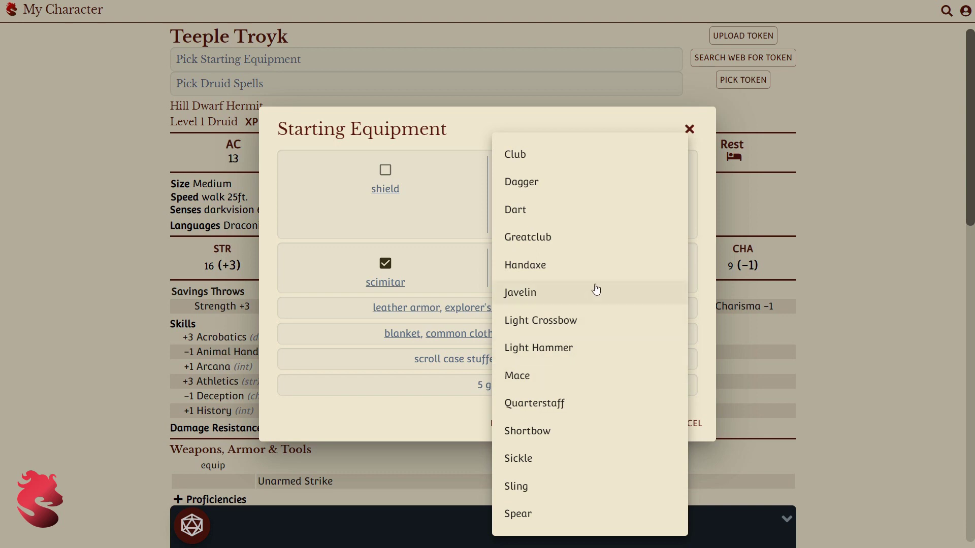
{"action": "left_click", "coordinate": [581, 189]}
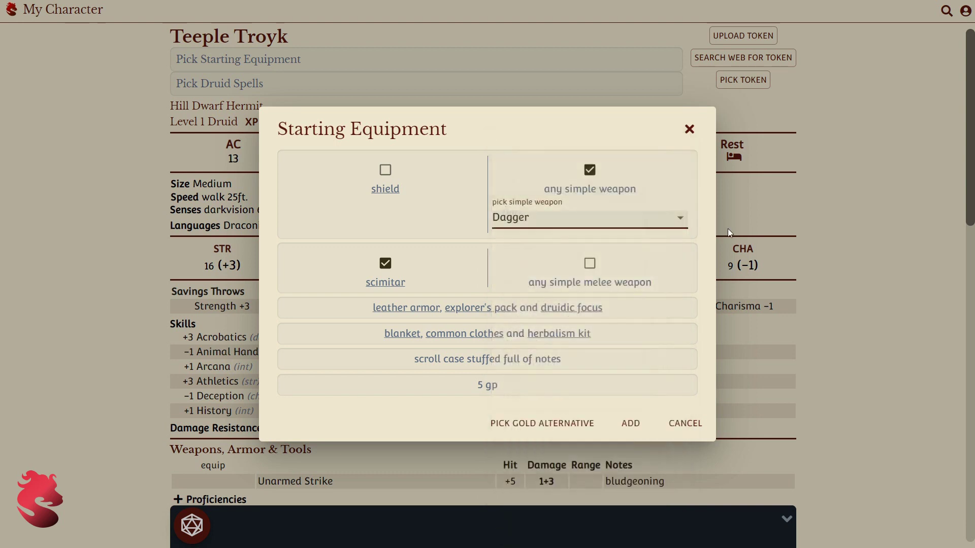
{"action": "left_click", "coordinate": [620, 277]}
{"action": "left_click", "coordinate": [618, 300]}
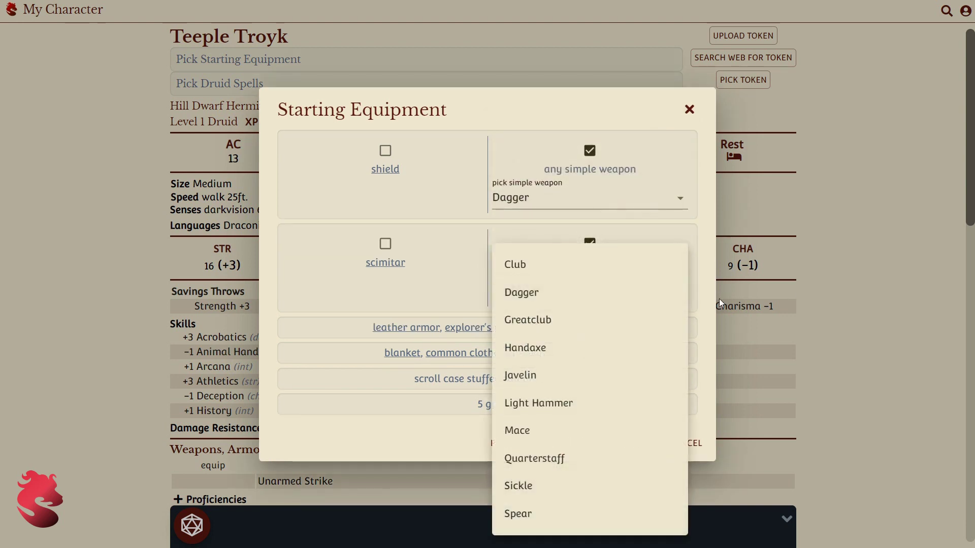
{"action": "left_click", "coordinate": [605, 407]}
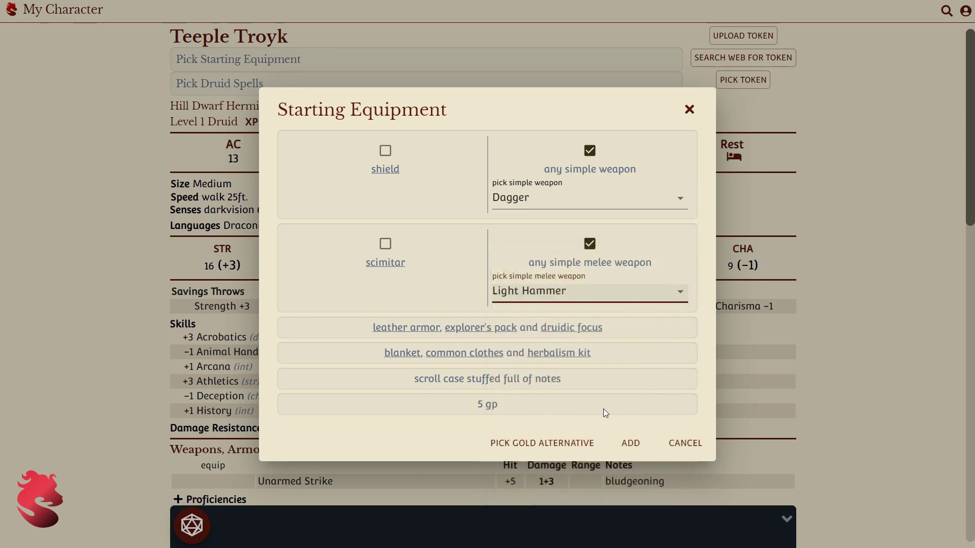
{"action": "left_click", "coordinate": [629, 443]}
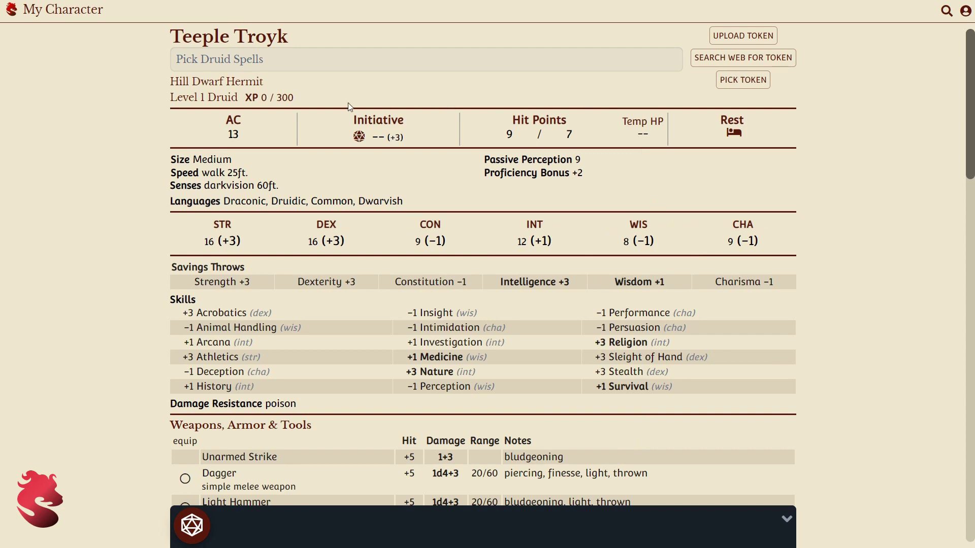
Open the Druid spell selection, review Create Bonfire's description, and select the cantrips Control Flames and Create Bonfire
{"action": "left_click", "coordinate": [357, 74]}
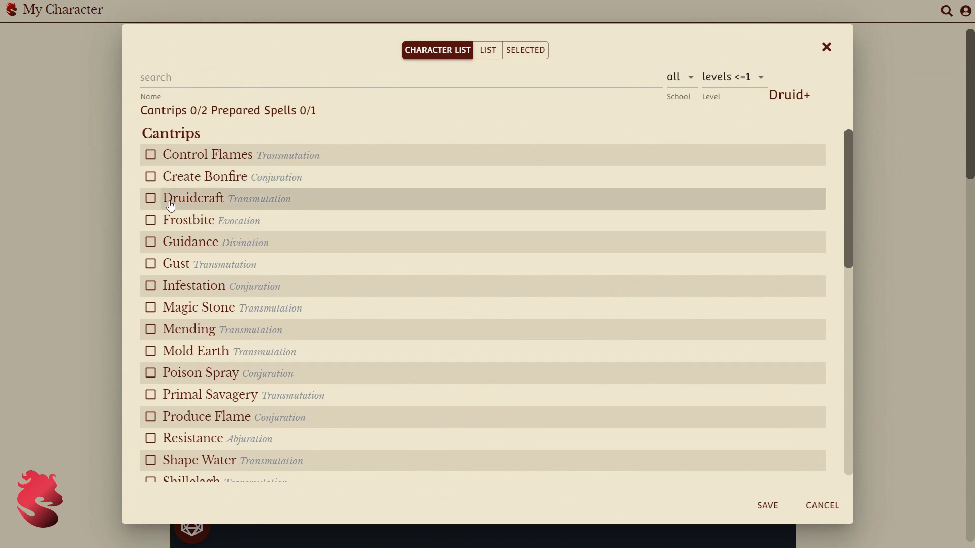
{"action": "left_click", "coordinate": [172, 185]}
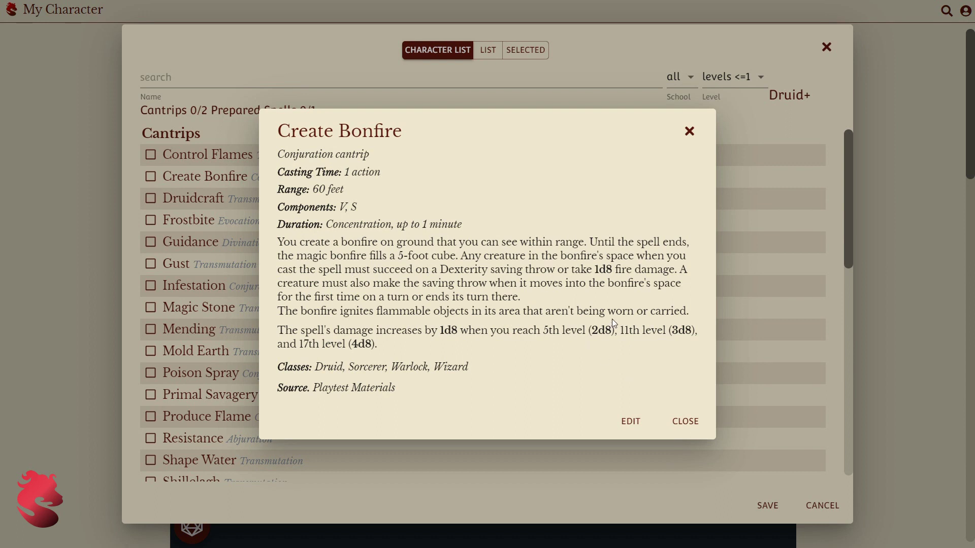
{"action": "left_click", "coordinate": [685, 422]}
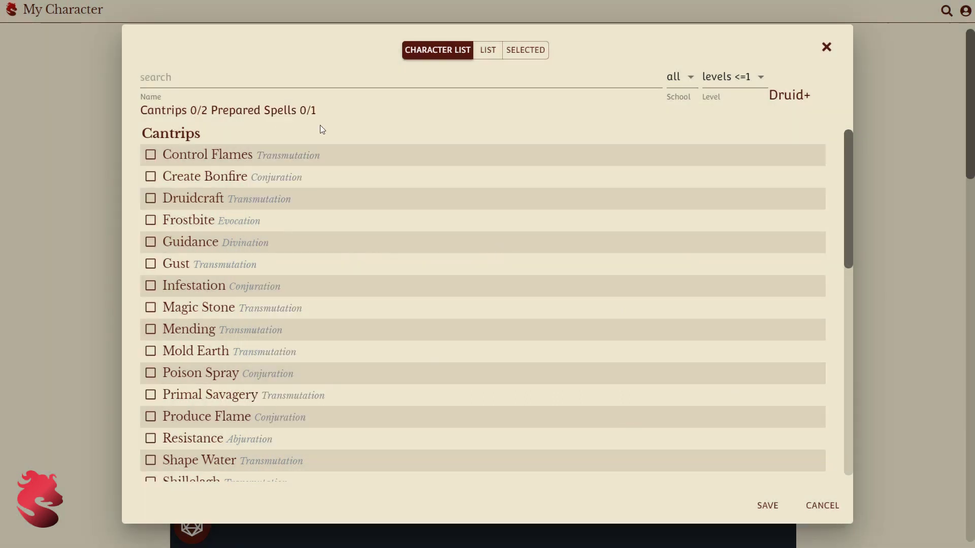
{"action": "left_click", "coordinate": [152, 156]}
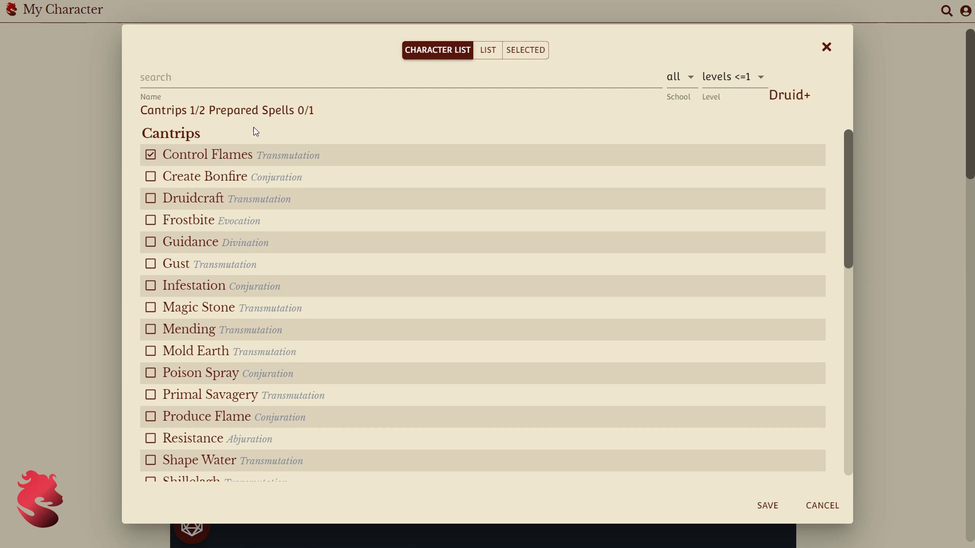
{"action": "left_click", "coordinate": [150, 177]}
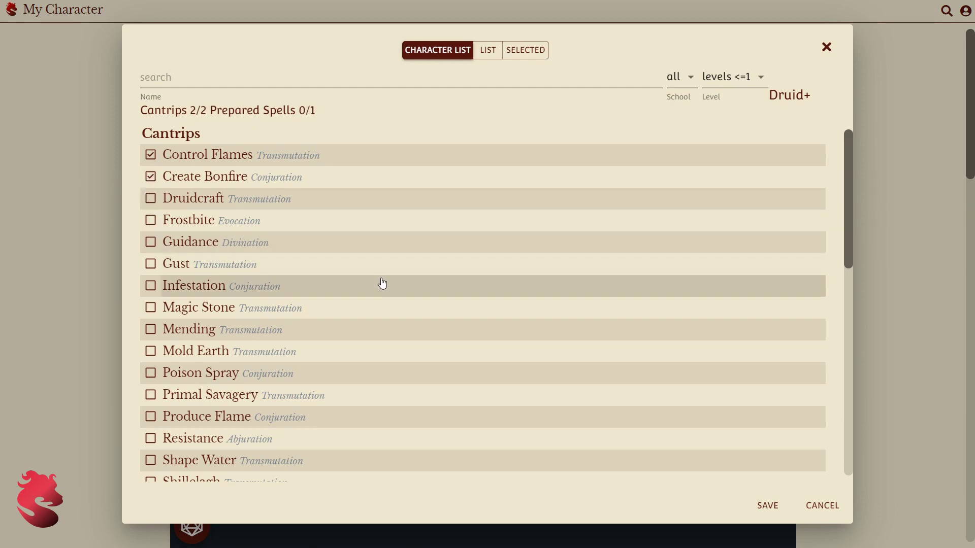
Select Absorb Elements as the prepared 1st-level spell and save the Druid spell choices
{"action": "scroll", "coordinate": [386, 298], "scroll_direction": "down", "scroll_amount": 8}
{"action": "scroll", "coordinate": [389, 302], "scroll_direction": "up", "scroll_amount": 2}
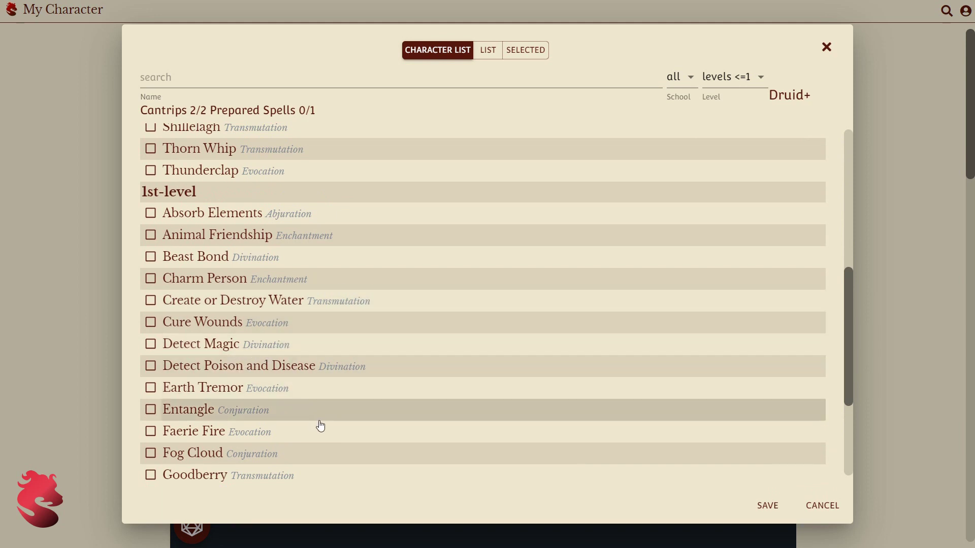
{"action": "left_click", "coordinate": [150, 212]}
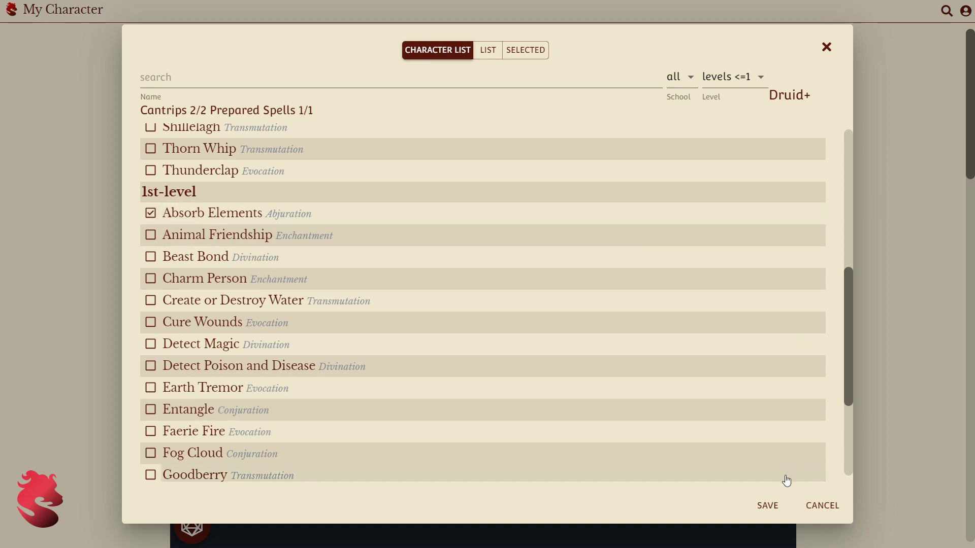
{"action": "left_click", "coordinate": [772, 508]}
Equip the Dagger in the primary hand, the Light Hammer in the off hand, and the Leather Armor
{"action": "scroll", "coordinate": [880, 250], "scroll_direction": "down", "scroll_amount": 2}
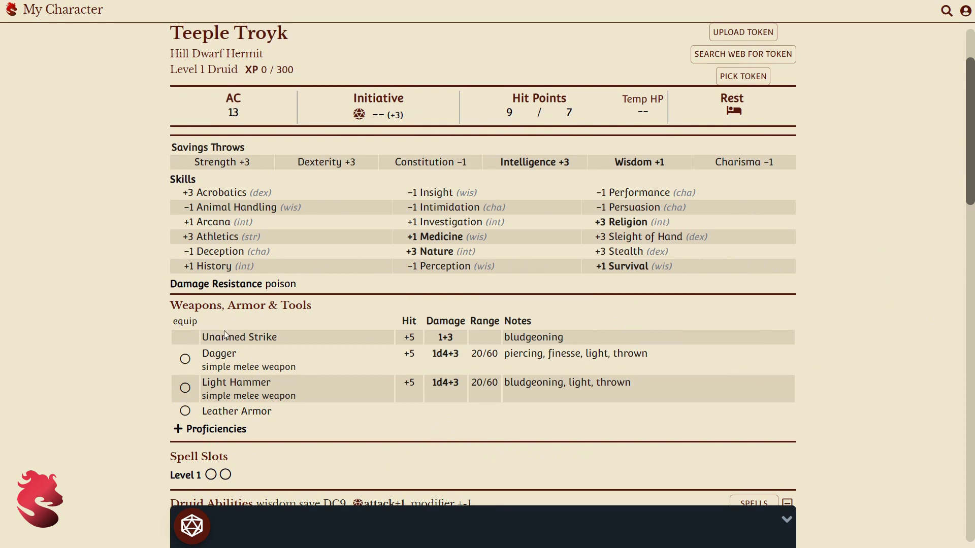
{"action": "left_click", "coordinate": [185, 359]}
{"action": "left_click", "coordinate": [186, 388]}
{"action": "left_click", "coordinate": [186, 412]}
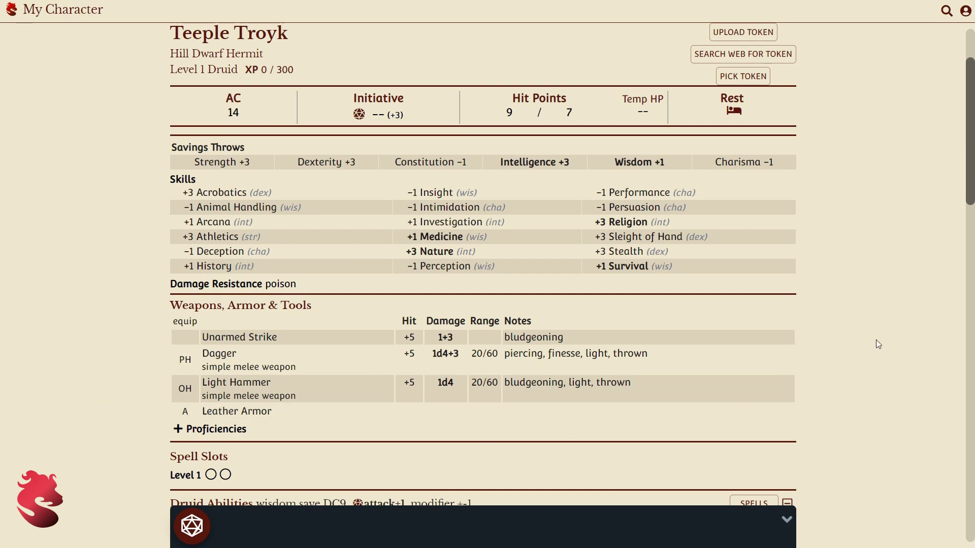
Search the web for the character's token artwork and restrict the Dwarf Druid Male results to transparent images
{"action": "scroll", "coordinate": [888, 401], "scroll_direction": "up", "scroll_amount": 2}
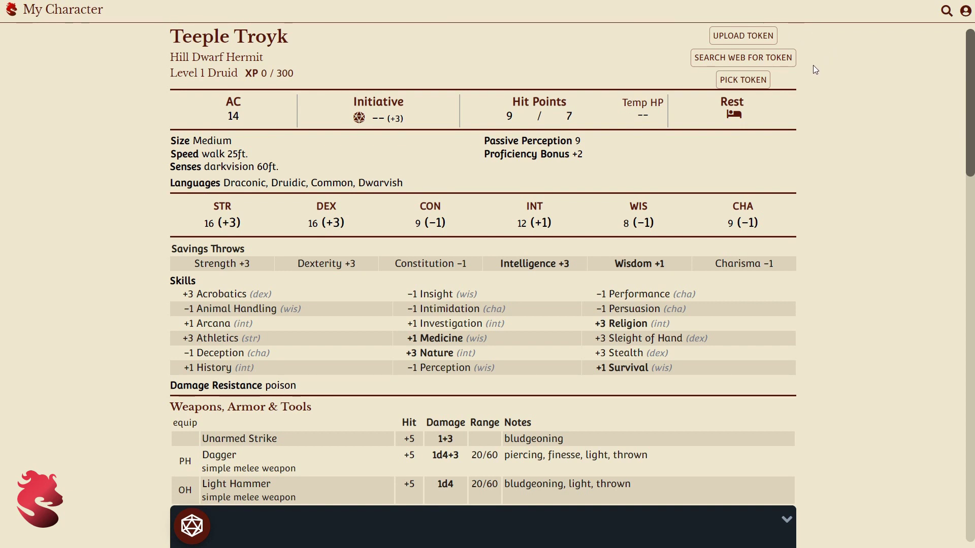
{"action": "left_click", "coordinate": [778, 62]}
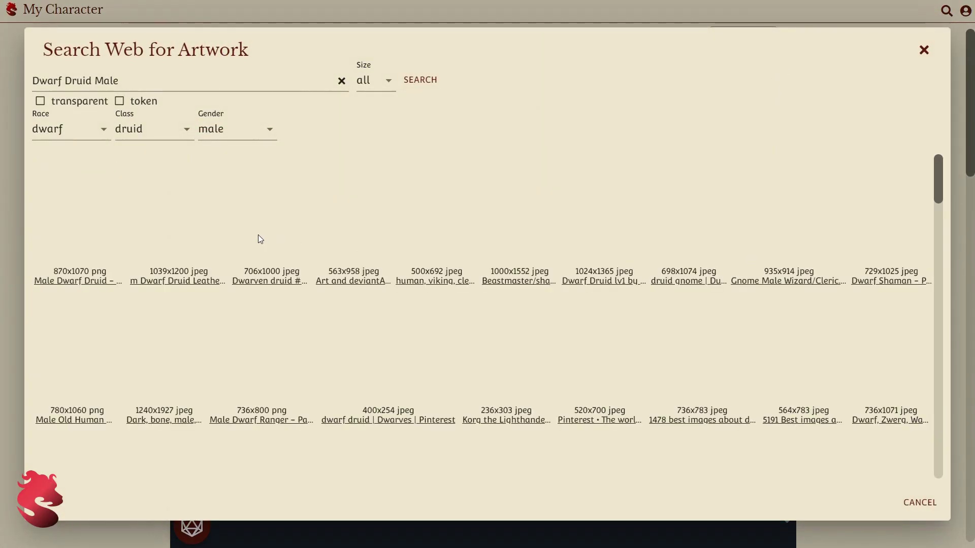
{"action": "left_click", "coordinate": [49, 106]}
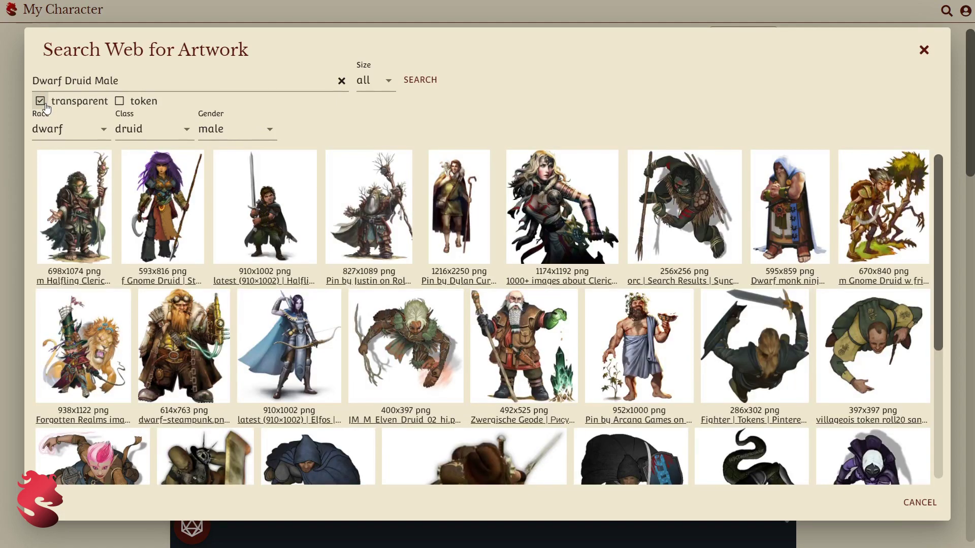
{"action": "left_click", "coordinate": [49, 105]}
{"action": "left_click", "coordinate": [49, 105]}
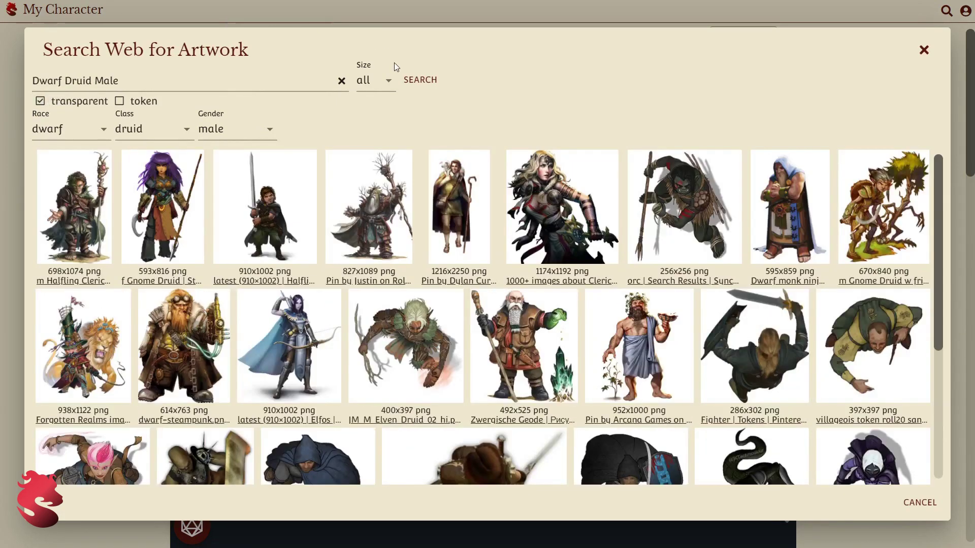
Keep the artwork gender as male and pick the 910x1002 image of the cloaked fighter holding an upright sword
{"action": "left_click", "coordinate": [262, 130]}
{"action": "left_click", "coordinate": [320, 130]}
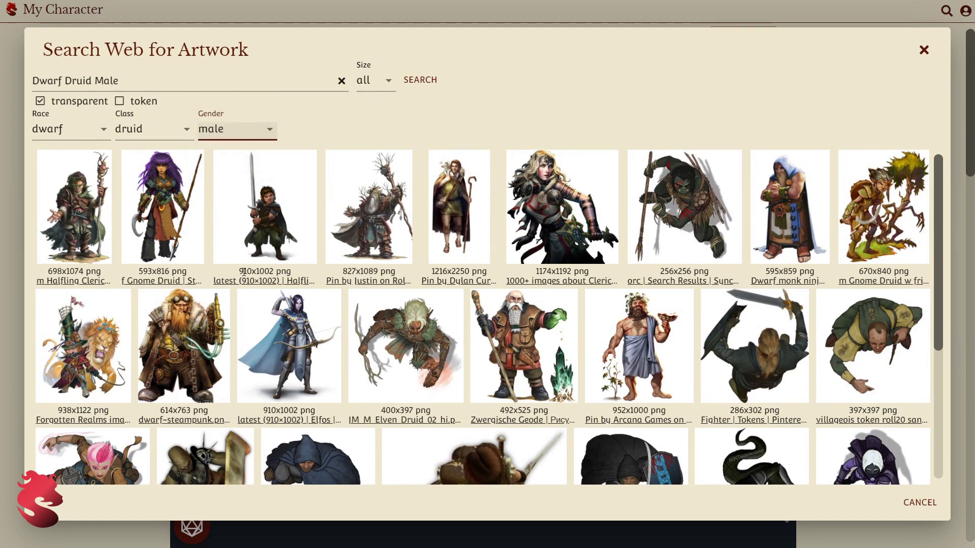
{"action": "left_click", "coordinate": [270, 214]}
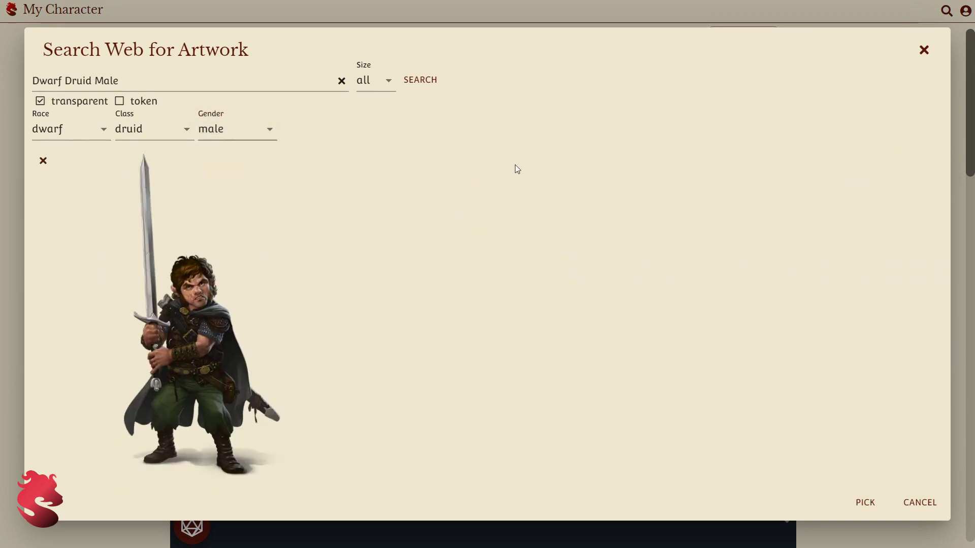
{"action": "left_click", "coordinate": [865, 502]}
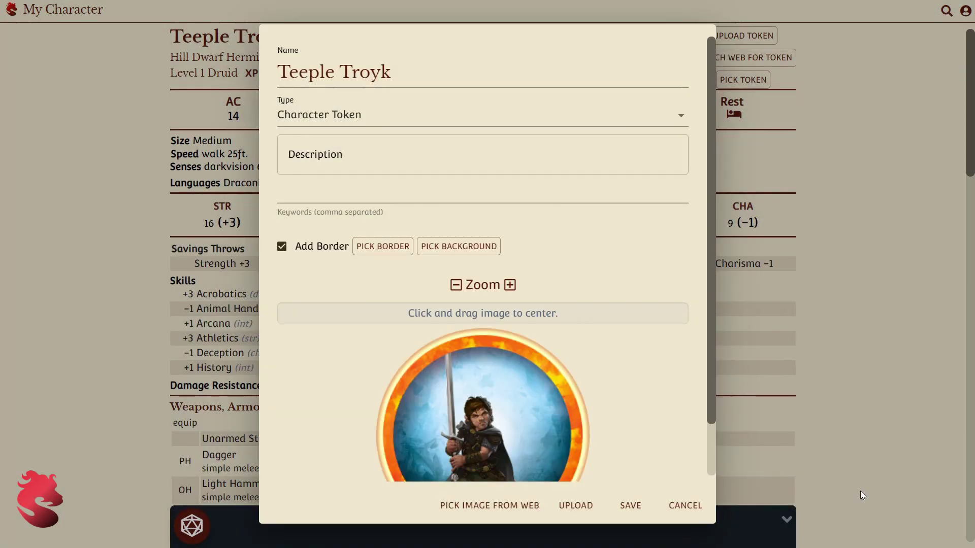
Enlarge the token artwork, centre the fighter's head and upper body inside the border, and save the token
{"action": "scroll", "coordinate": [616, 368], "scroll_direction": "down", "scroll_amount": 1}
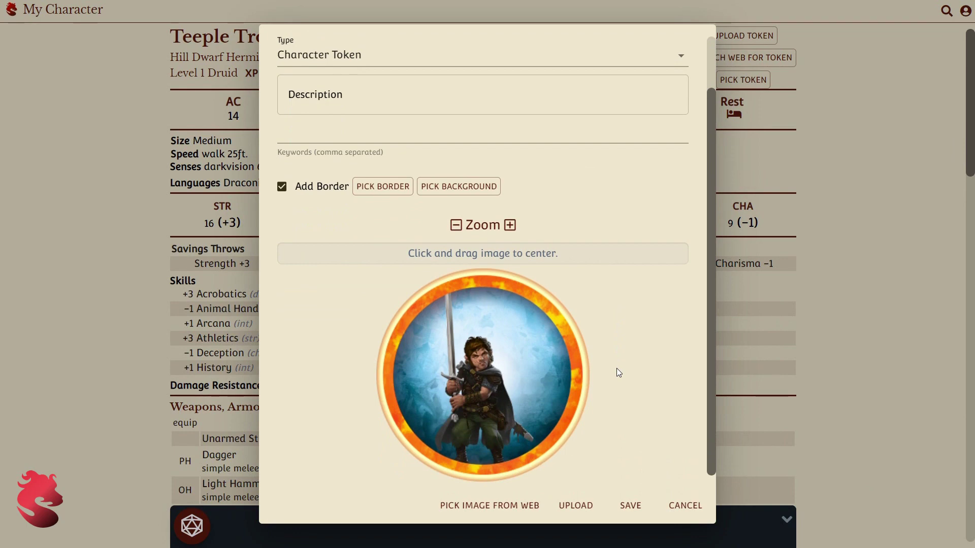
{"action": "left_click_drag", "start_coordinate": [479, 409], "coordinate": [492, 391]}
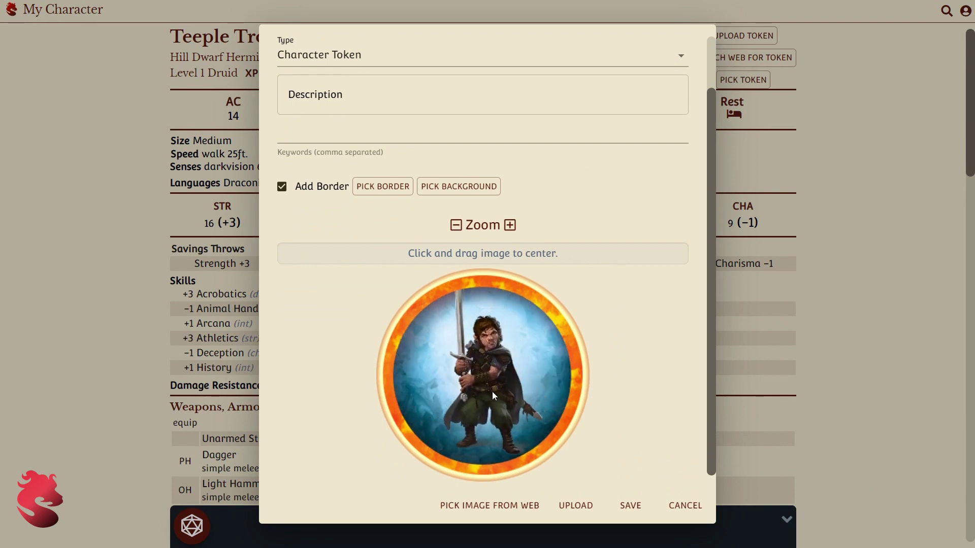
{"action": "left_click", "coordinate": [510, 226]}
{"action": "left_click", "coordinate": [510, 225]}
{"action": "left_click", "coordinate": [508, 225]}
{"action": "left_click_drag", "start_coordinate": [500, 406], "coordinate": [465, 379]}
{"action": "left_click", "coordinate": [510, 225]}
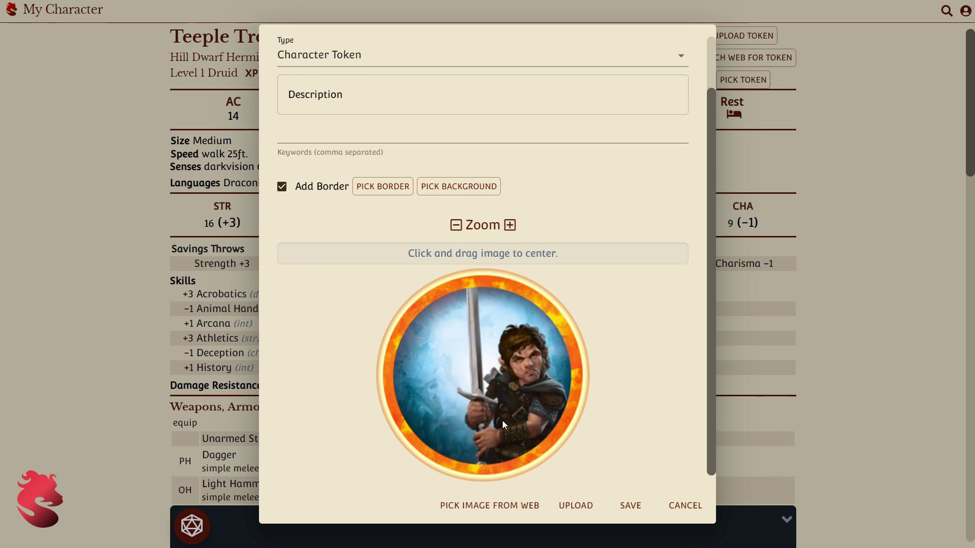
{"action": "left_click_drag", "start_coordinate": [501, 421], "coordinate": [464, 394]}
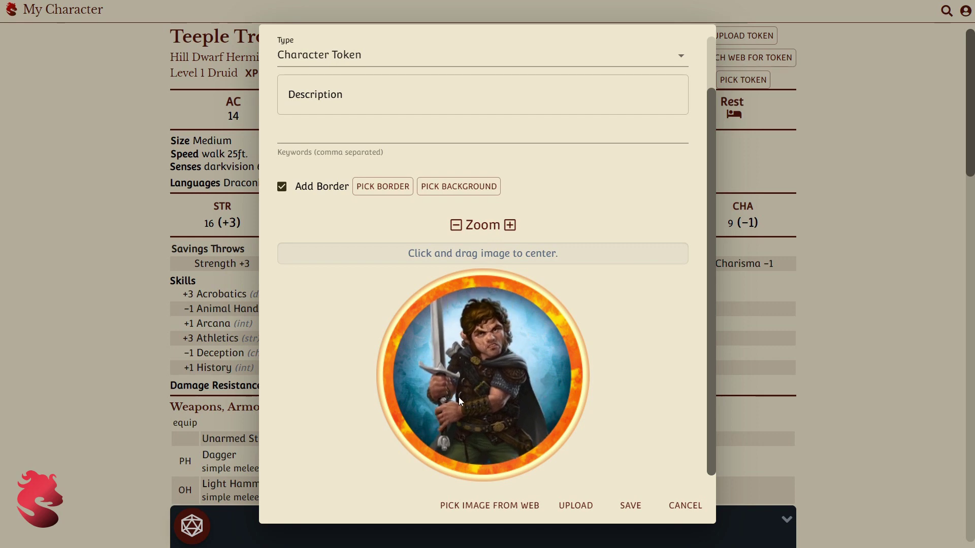
{"action": "left_click", "coordinate": [629, 506]}
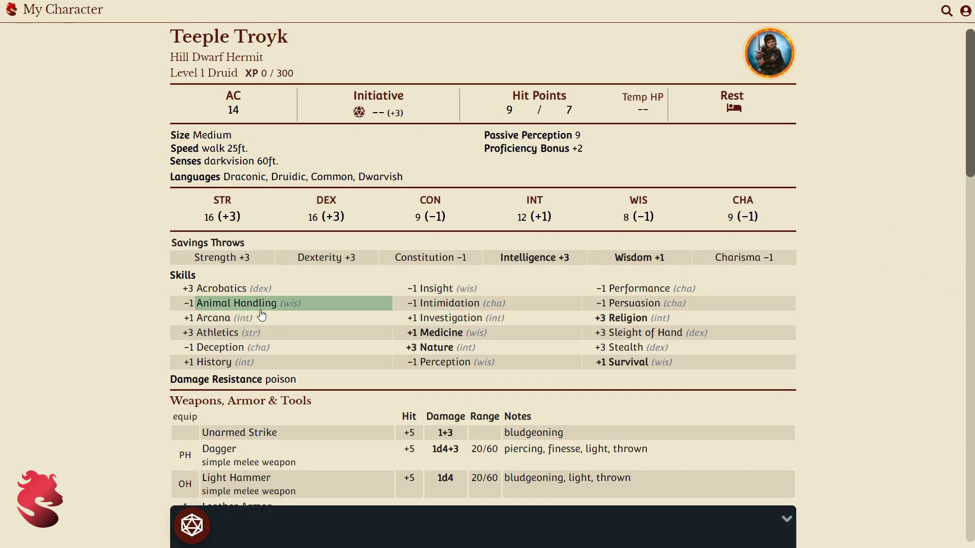
Roll an Animal Handling check with advantage, plus initiative, Constitution and Intimidation rolls from the character sheet
{"action": "left_click", "coordinate": [306, 306]}
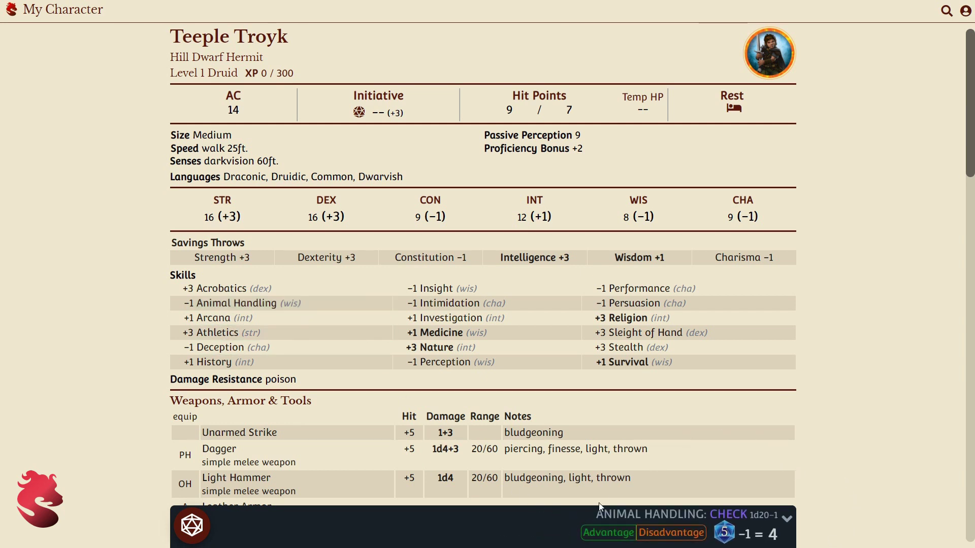
{"action": "left_click", "coordinate": [612, 534]}
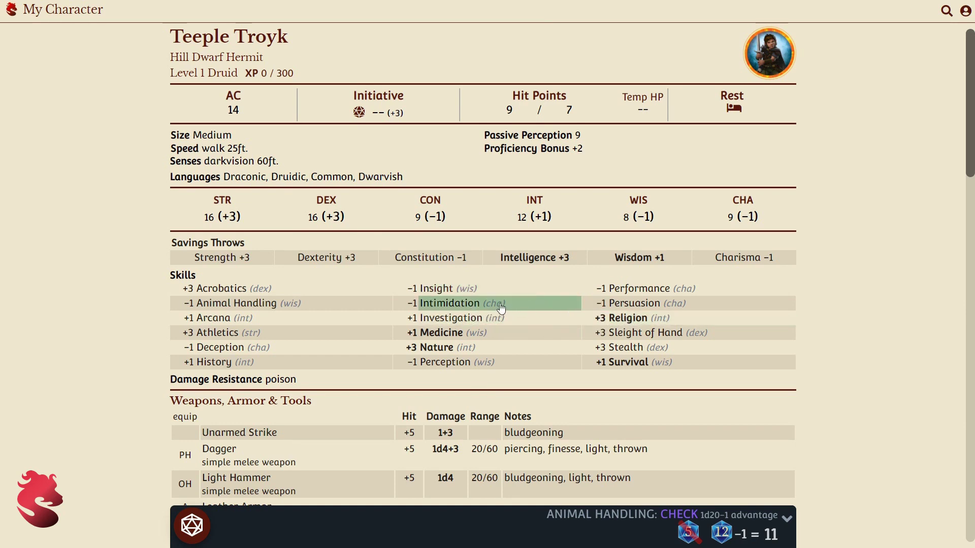
{"action": "left_click", "coordinate": [359, 111]}
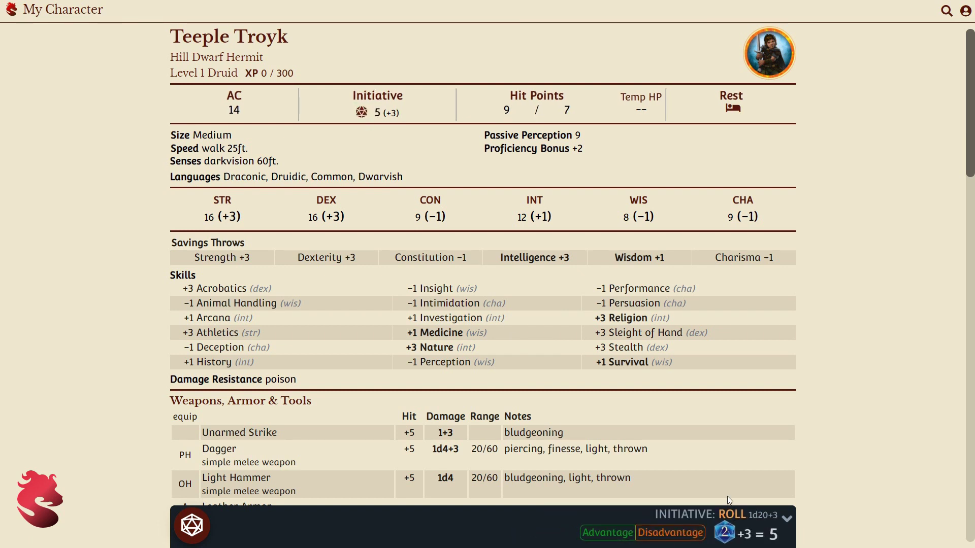
{"action": "left_click", "coordinate": [431, 218]}
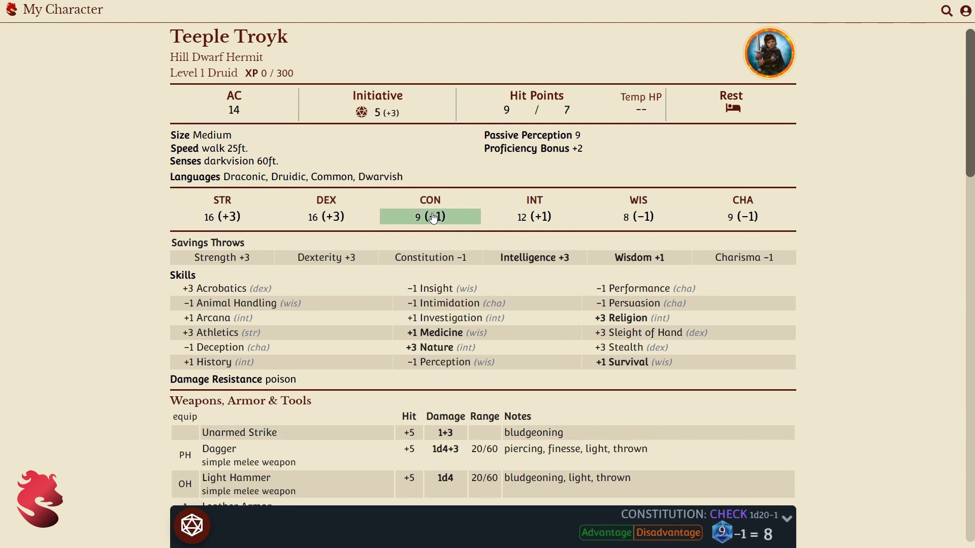
{"action": "left_click", "coordinate": [456, 303]}
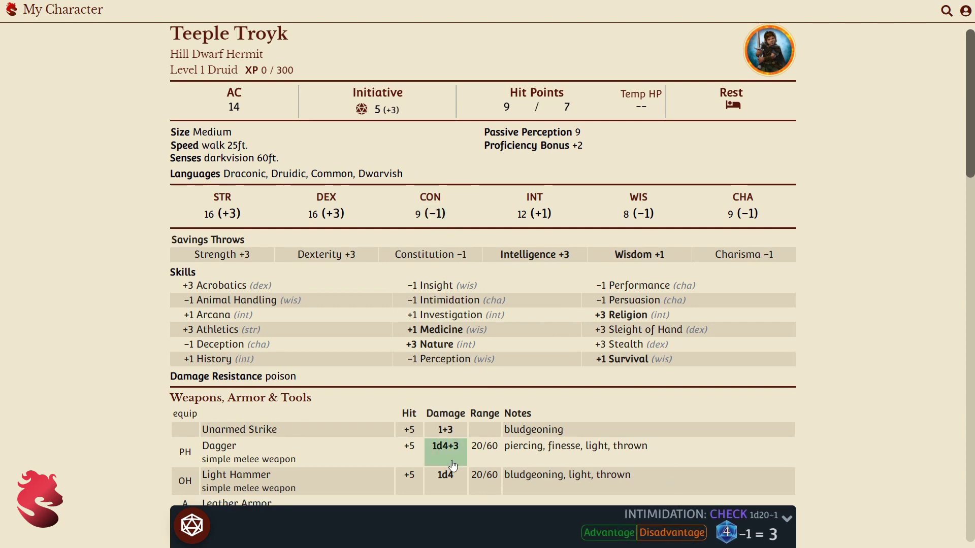
Roll the Dagger's damage and reroll it as a critical hit
{"action": "left_click", "coordinate": [445, 449]}
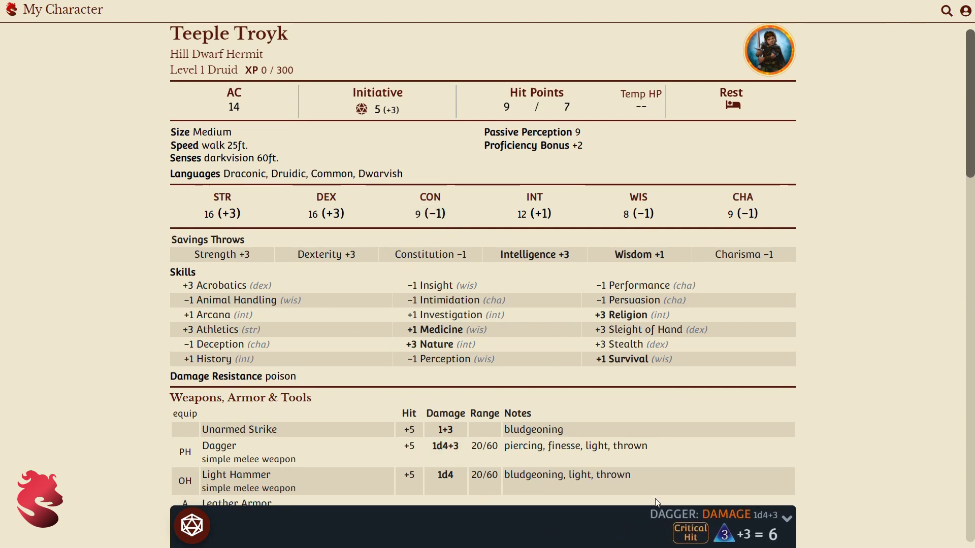
{"action": "left_click", "coordinate": [684, 539]}
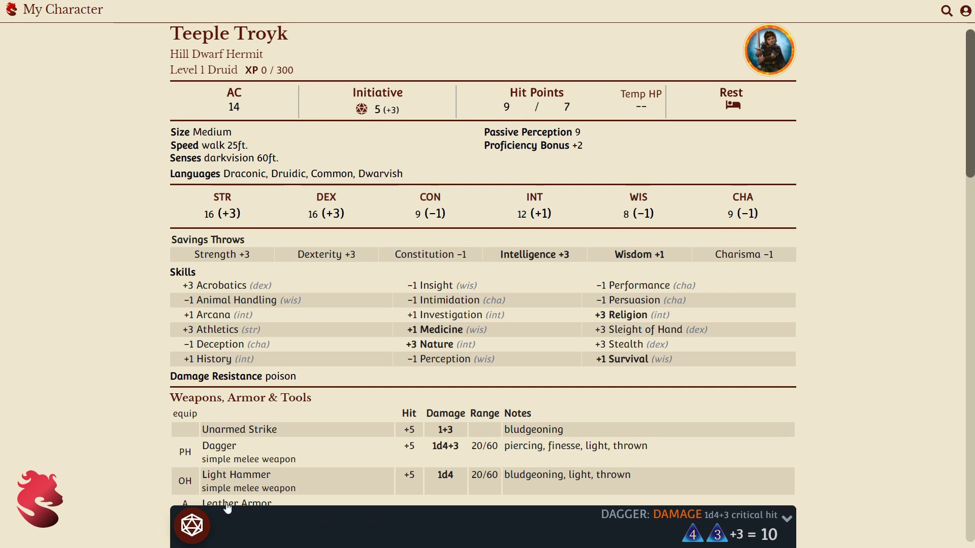
Change the character's dice to the dark purple set and try them with an Intimidation check
{"action": "left_click", "coordinate": [260, 36]}
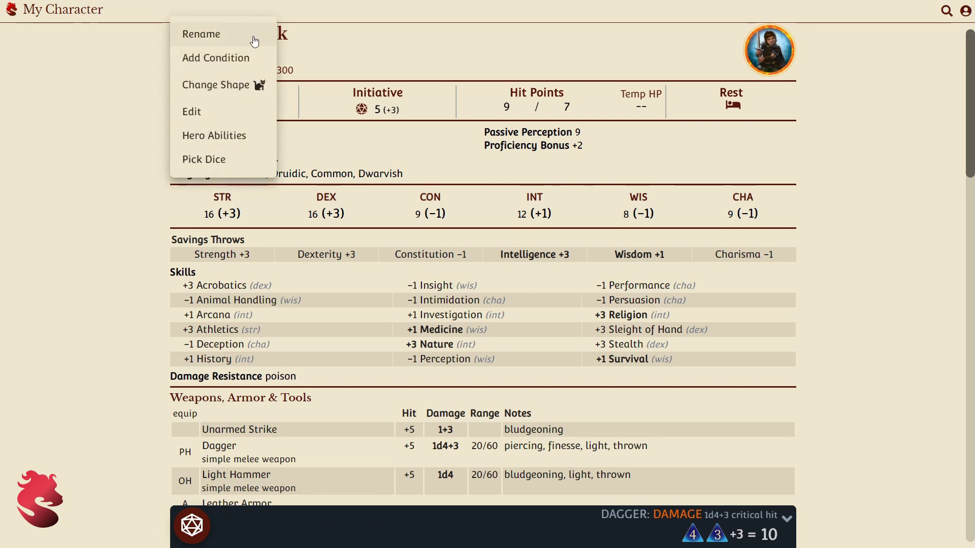
{"action": "left_click", "coordinate": [247, 160]}
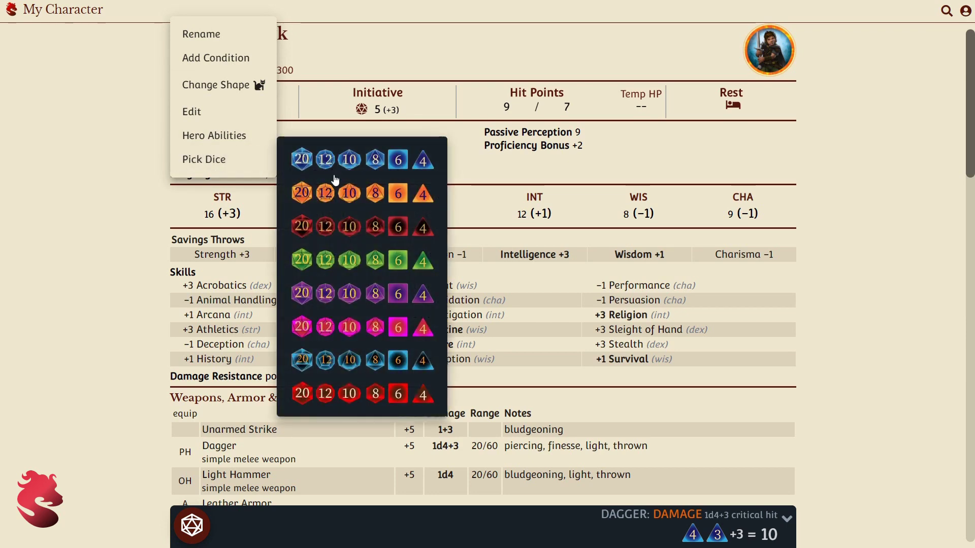
{"action": "left_click", "coordinate": [353, 301]}
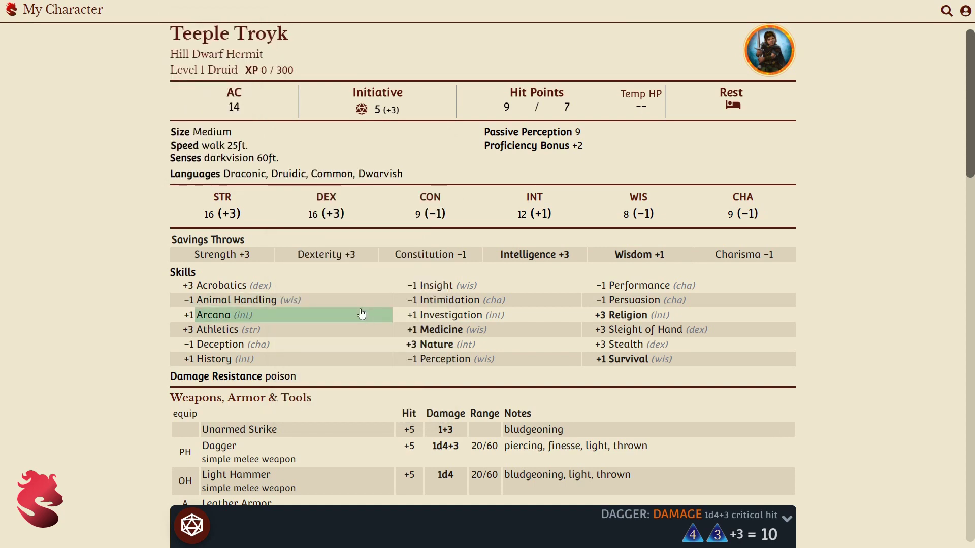
{"action": "left_click", "coordinate": [454, 303]}
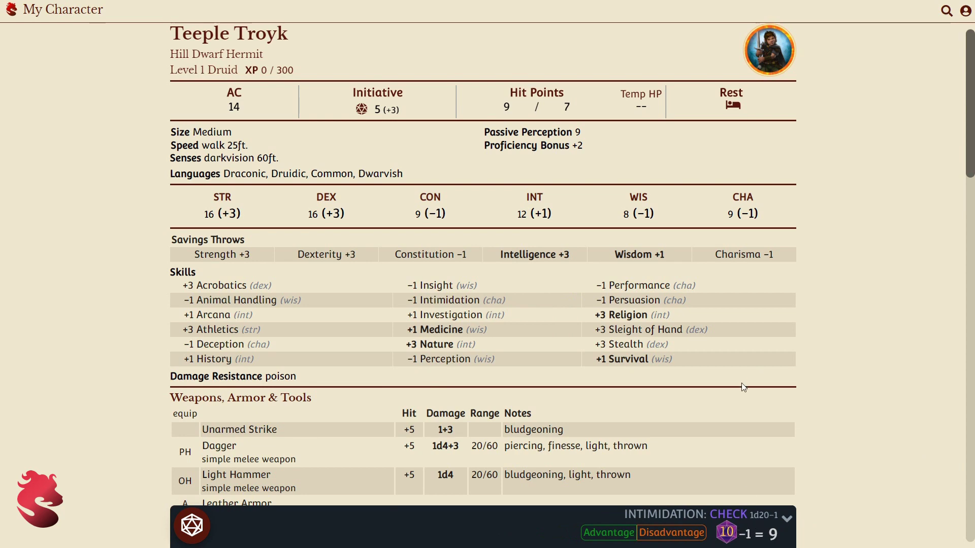
Open the character's description details for editing and set the alignment to Lawful Evil
{"action": "scroll", "coordinate": [806, 375], "scroll_direction": "down", "scroll_amount": 3}
{"action": "scroll", "coordinate": [806, 374], "scroll_direction": "up", "scroll_amount": 3}
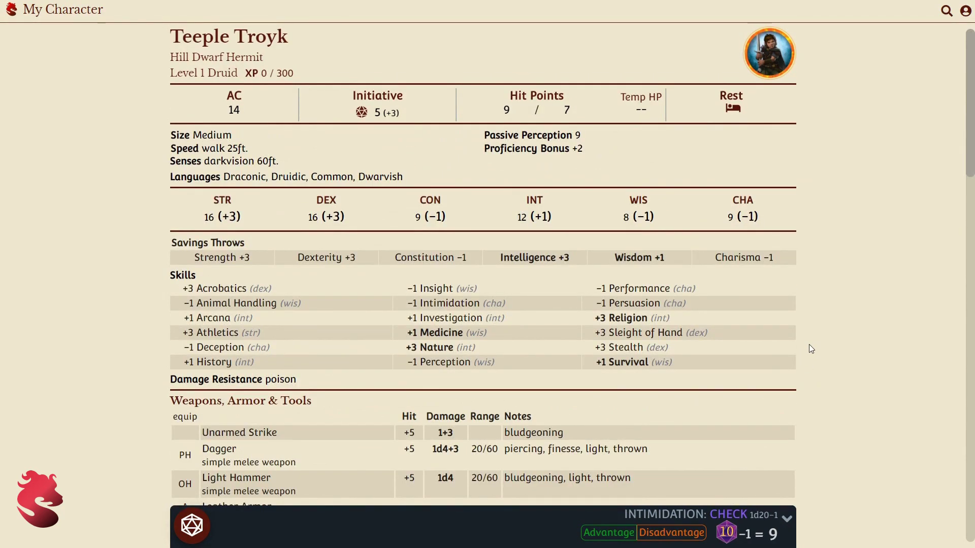
{"action": "scroll", "coordinate": [807, 345], "scroll_direction": "down", "scroll_amount": 10}
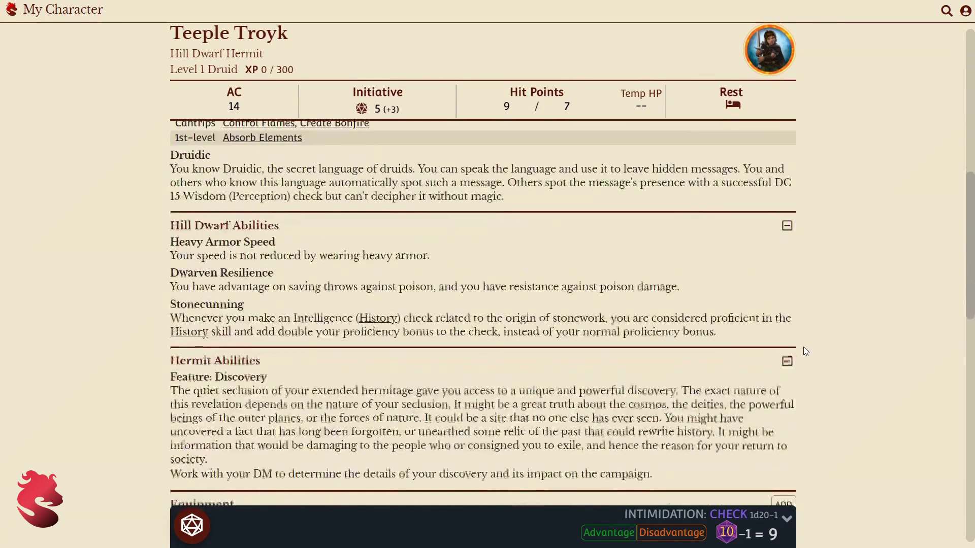
{"action": "scroll", "coordinate": [804, 350], "scroll_direction": "down", "scroll_amount": 8}
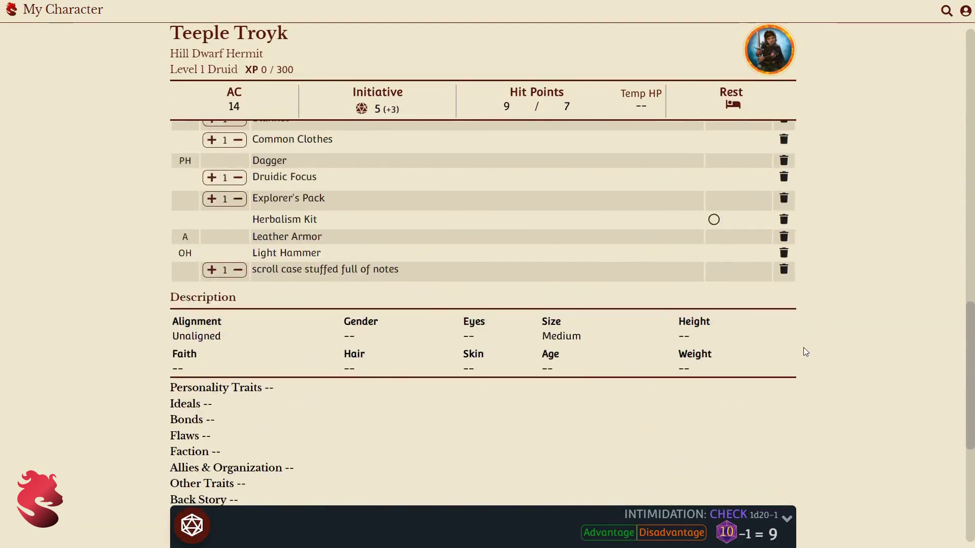
{"action": "left_click", "coordinate": [278, 347]}
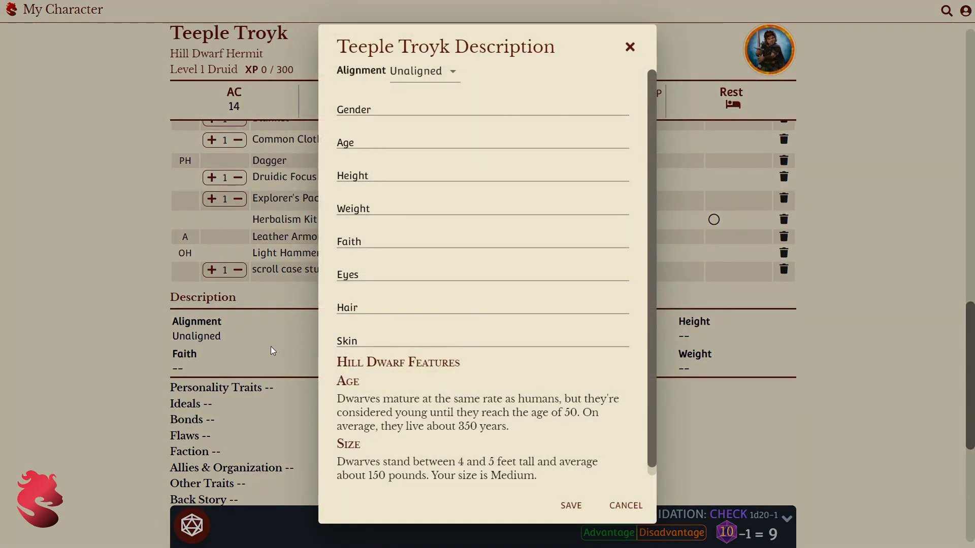
{"action": "left_click", "coordinate": [408, 74]}
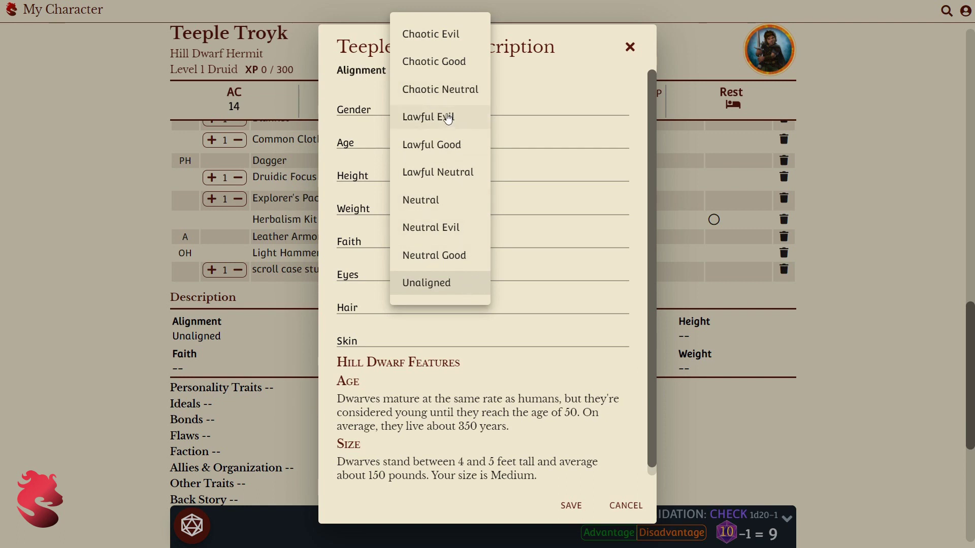
{"action": "left_click", "coordinate": [463, 119]}
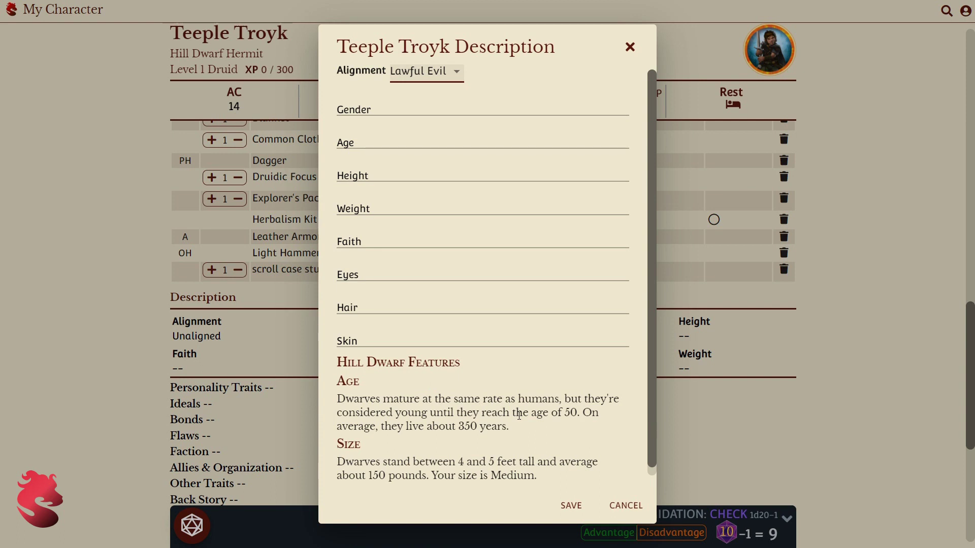
Fill in gender Male, age 55, height 4' and weight 142, and save the description
{"action": "left_click", "coordinate": [401, 108]}
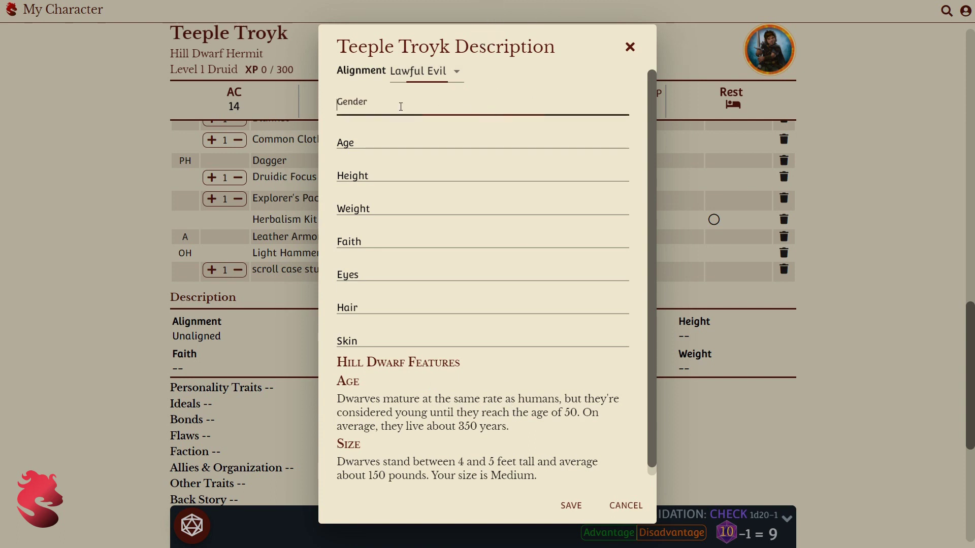
{"action": "type", "text": "Male"}
{"action": "left_click", "coordinate": [401, 144]}
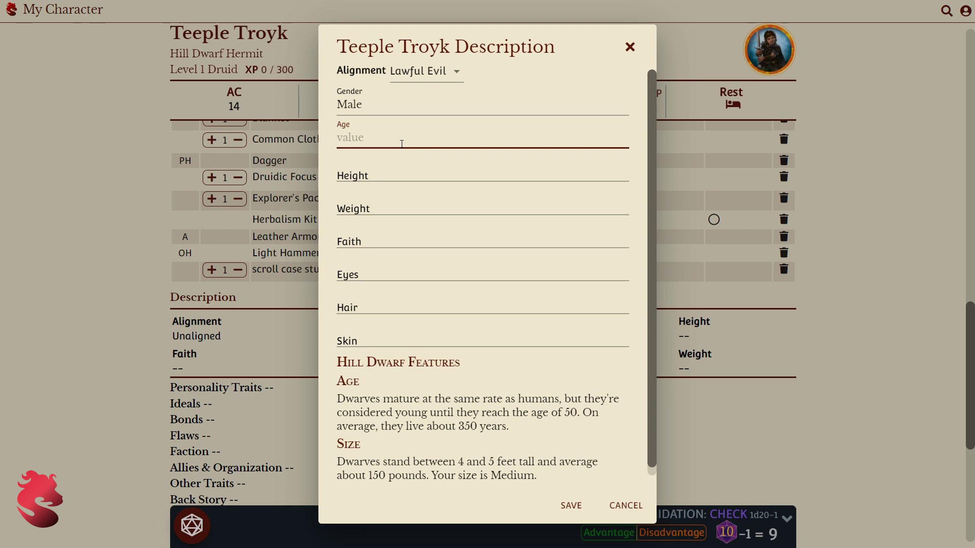
{"action": "type", "text": "55"}
{"action": "left_click", "coordinate": [413, 170]}
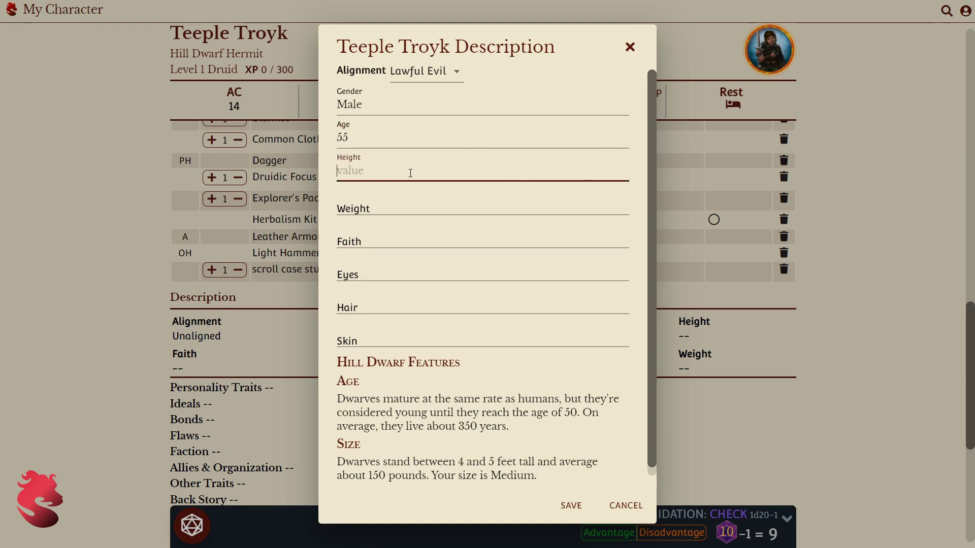
{"action": "type", "text": "4'"}
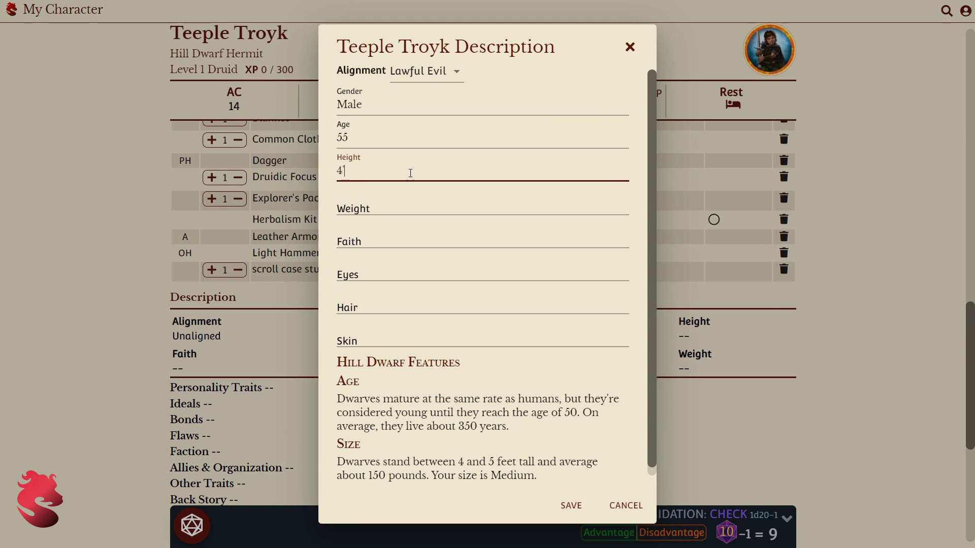
{"action": "left_click", "coordinate": [406, 210]}
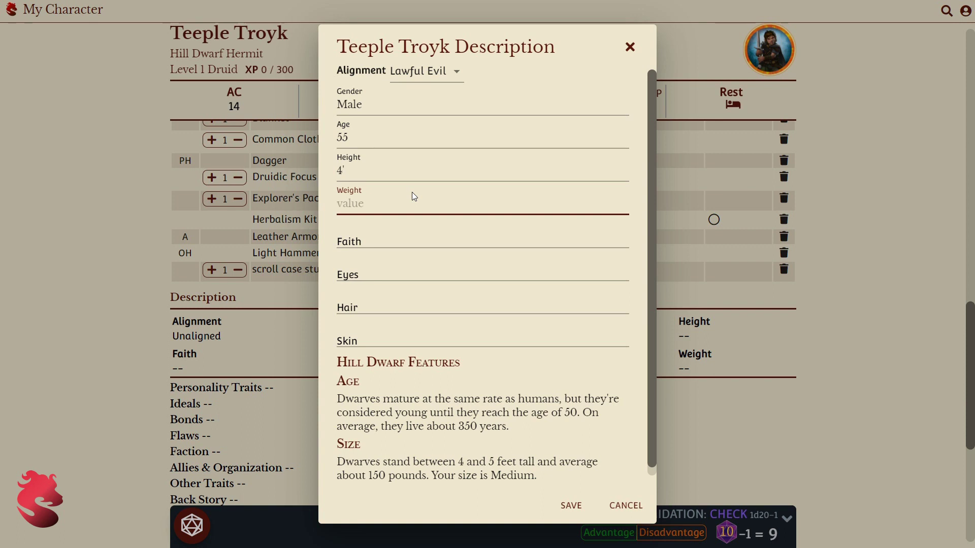
{"action": "type", "text": "142"}
{"action": "left_click", "coordinate": [569, 506]}
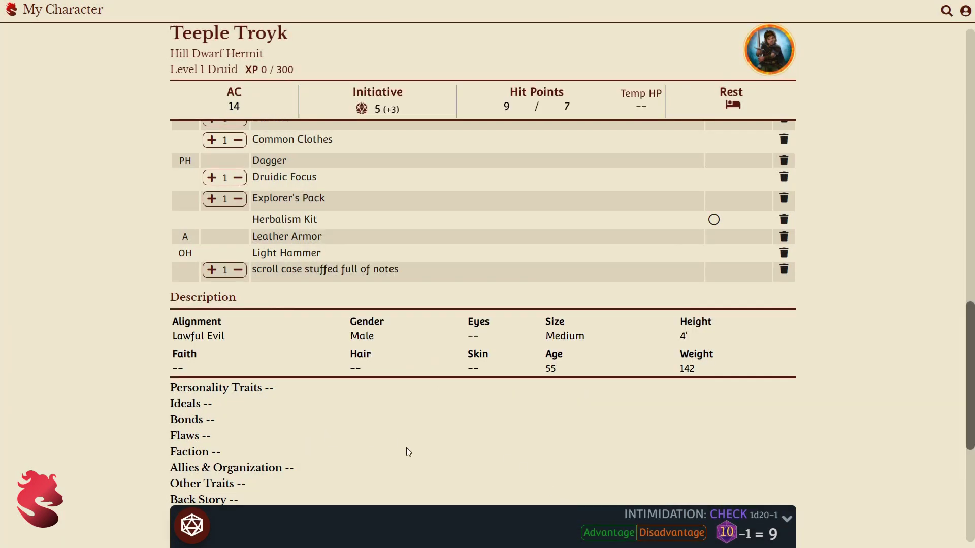
Write "I like pie." as a personality trait, add suggested trait 1 about being isolated and rarely speaking, and confirm the traits
{"action": "scroll", "coordinate": [560, 421], "scroll_direction": "down", "scroll_amount": 2}
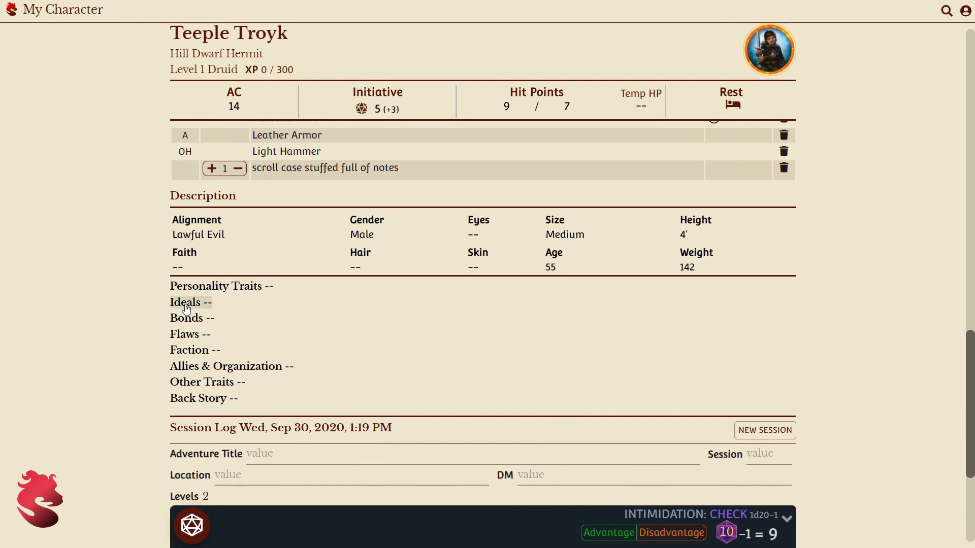
{"action": "left_click", "coordinate": [229, 287]}
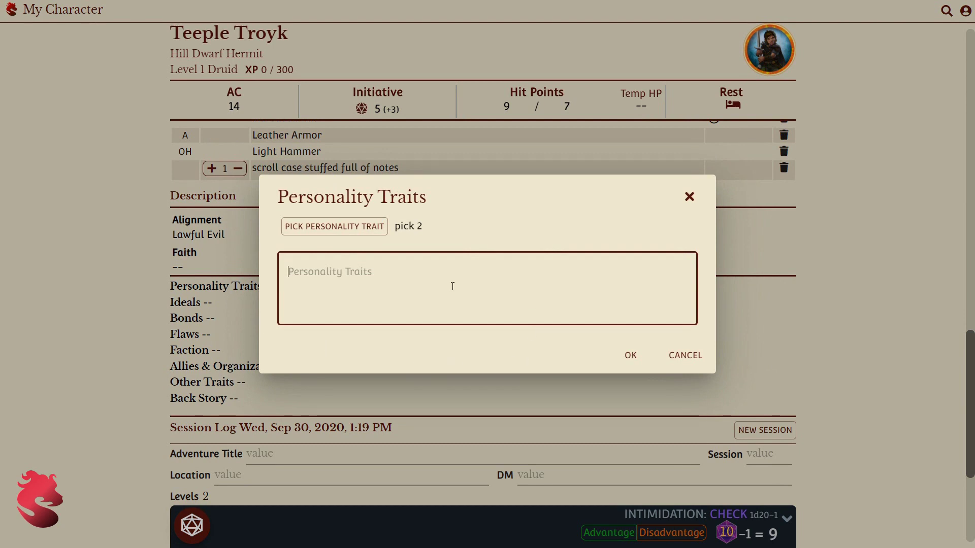
{"action": "type", "text": "I like pie."}
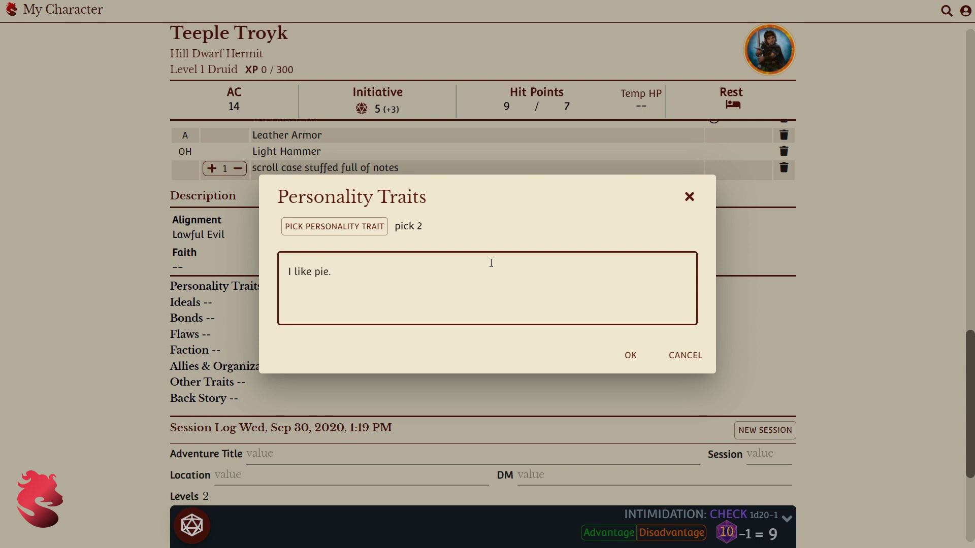
{"action": "left_click", "coordinate": [349, 233]}
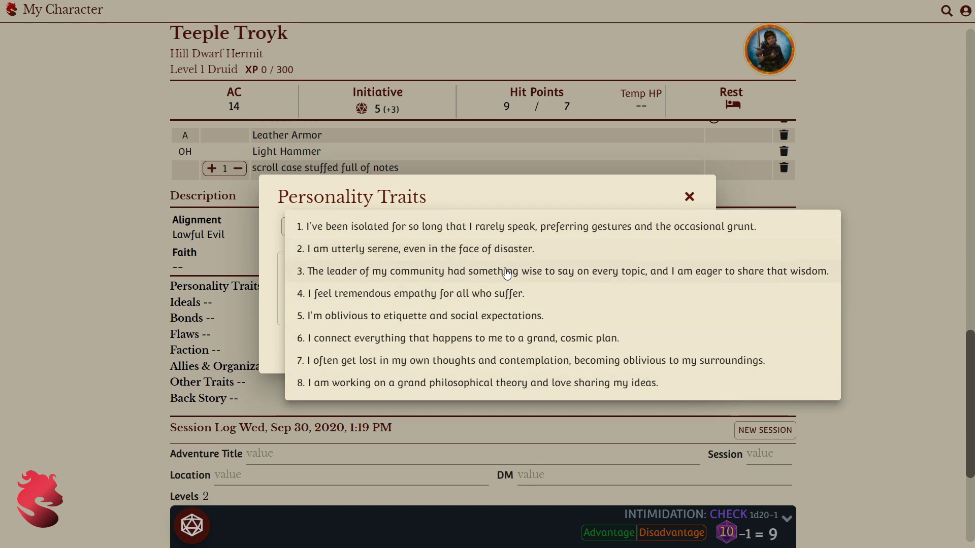
{"action": "left_click", "coordinate": [458, 230]}
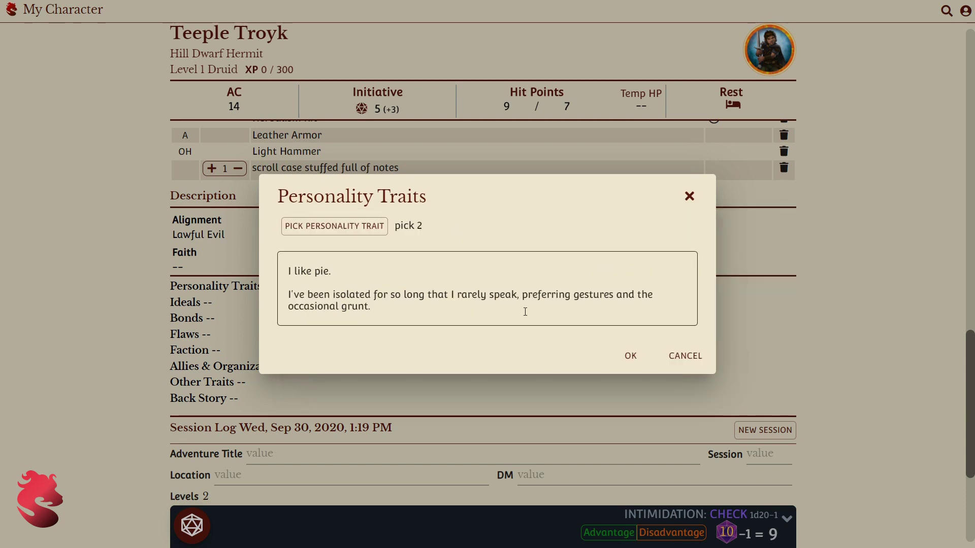
{"action": "left_click", "coordinate": [630, 356]}
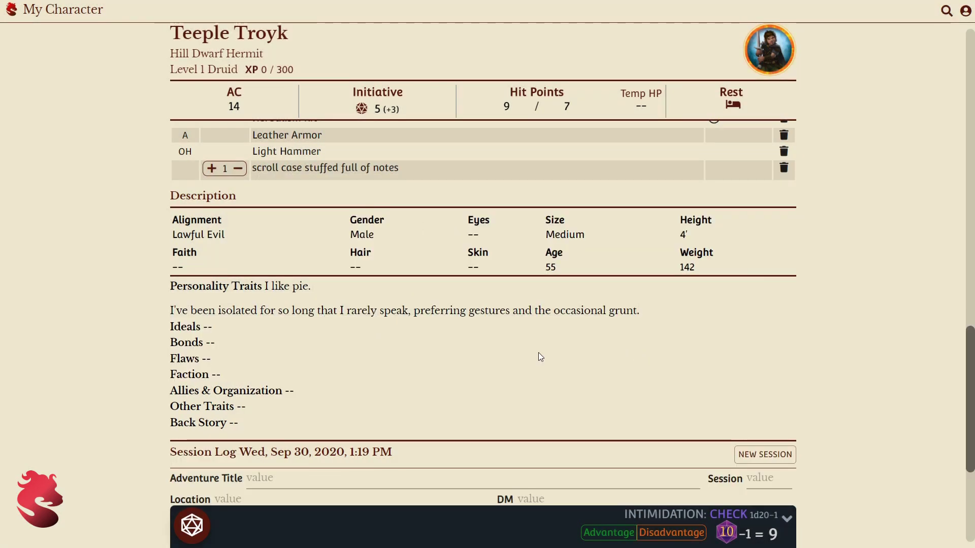
Set the character's ideal to suggested option 4, Power, about solitude and contemplation leading to mystical power, and confirm it
{"action": "left_click", "coordinate": [188, 330]}
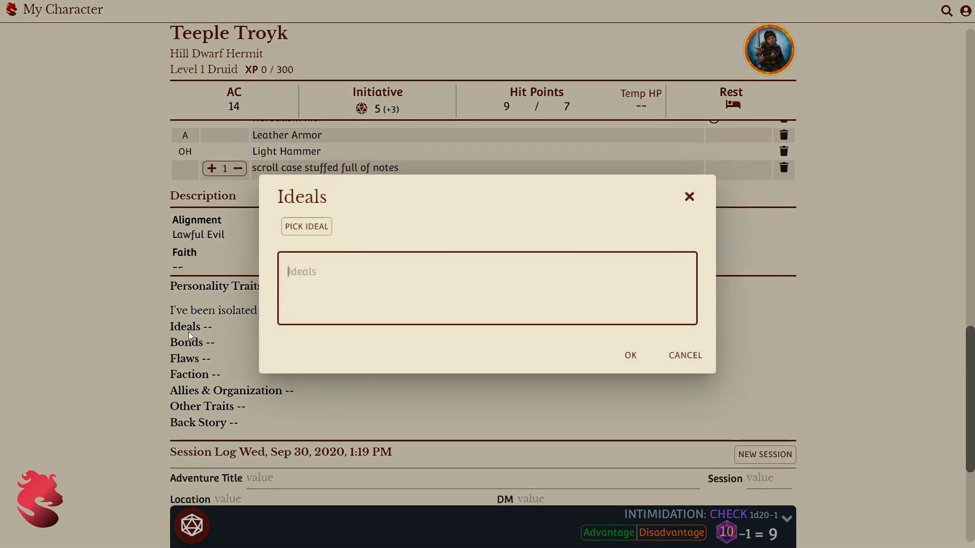
{"action": "left_click", "coordinate": [327, 229]}
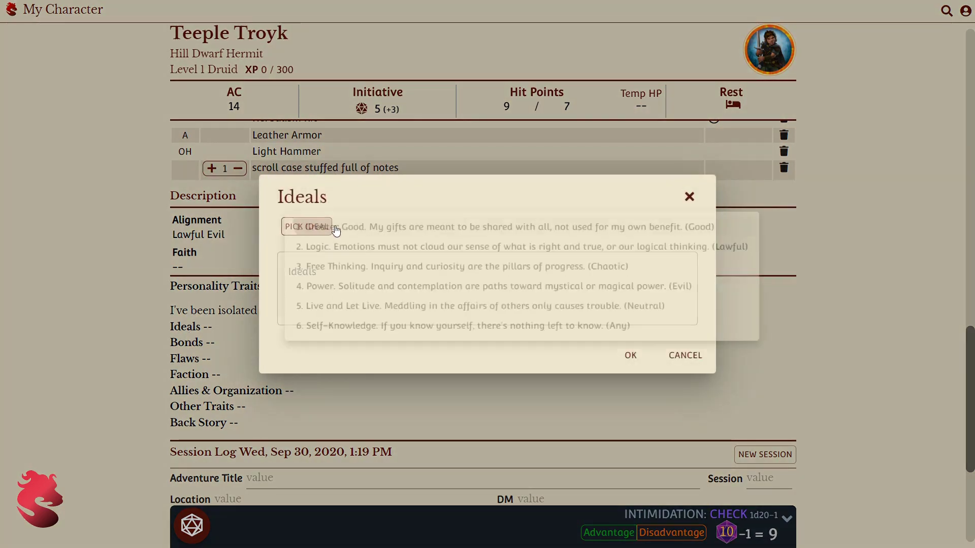
{"action": "left_click", "coordinate": [368, 287]}
{"action": "left_click", "coordinate": [630, 355]}
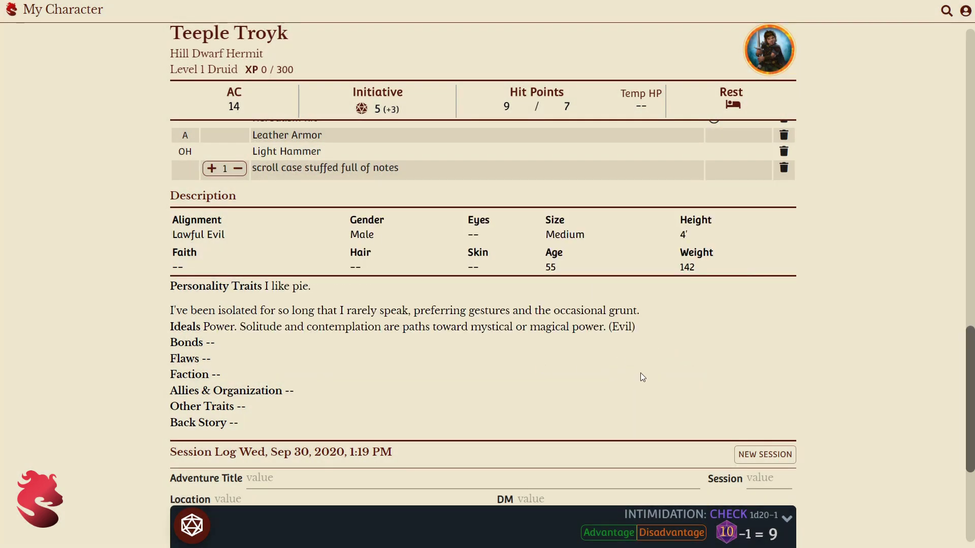
Choose suggested bond 3 about still seeking enlightenment, append "Type anything" after it, save the bond, and return to the start of the character sheet
{"action": "left_click", "coordinate": [213, 344]}
{"action": "left_click", "coordinate": [307, 226]}
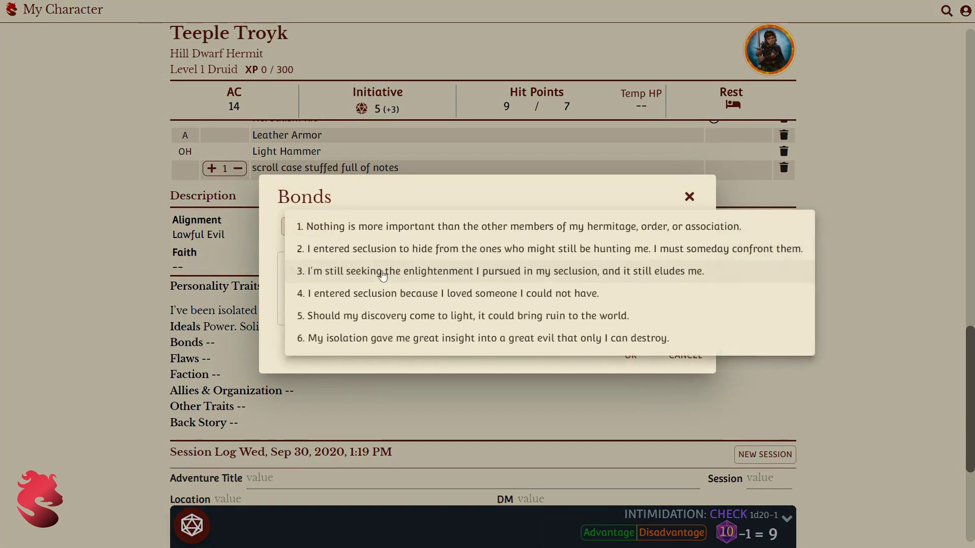
{"action": "left_click", "coordinate": [413, 257]}
{"action": "triple_click", "coordinate": [688, 282]}
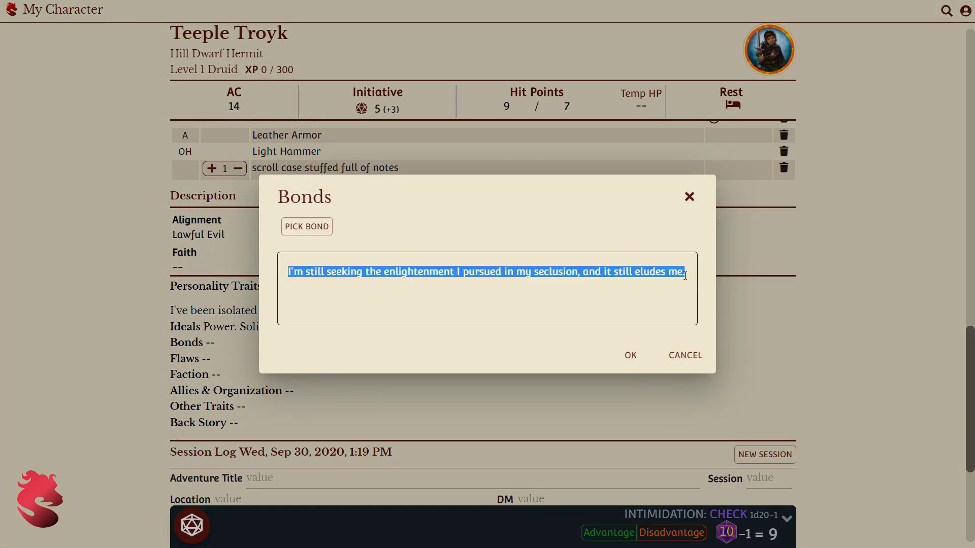
{"action": "left_click", "coordinate": [690, 274]}
{"action": "type", "text": ". Type anyt"}
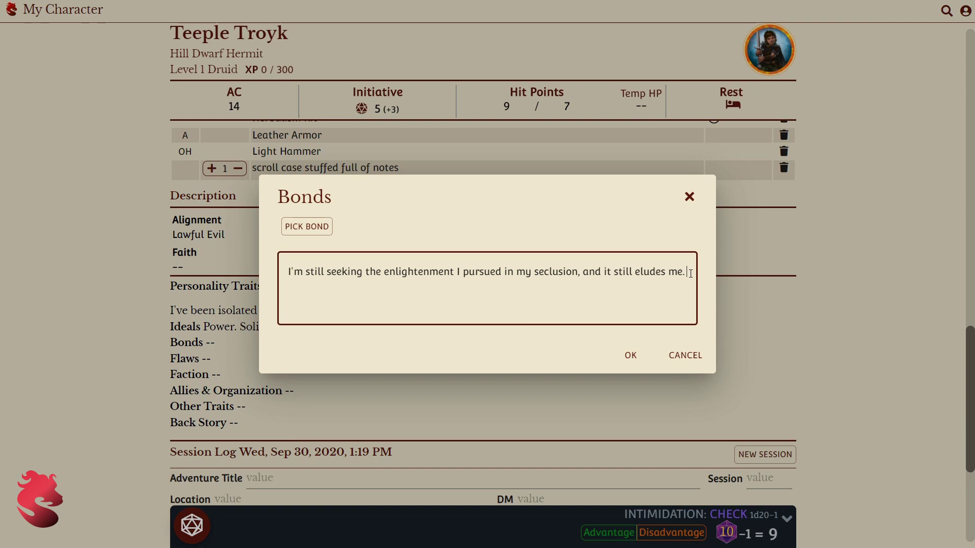
{"action": "type", "text": "hing"}
{"action": "left_click", "coordinate": [631, 355]}
{"action": "scroll", "coordinate": [615, 365], "scroll_direction": "down", "scroll_amount": 1}
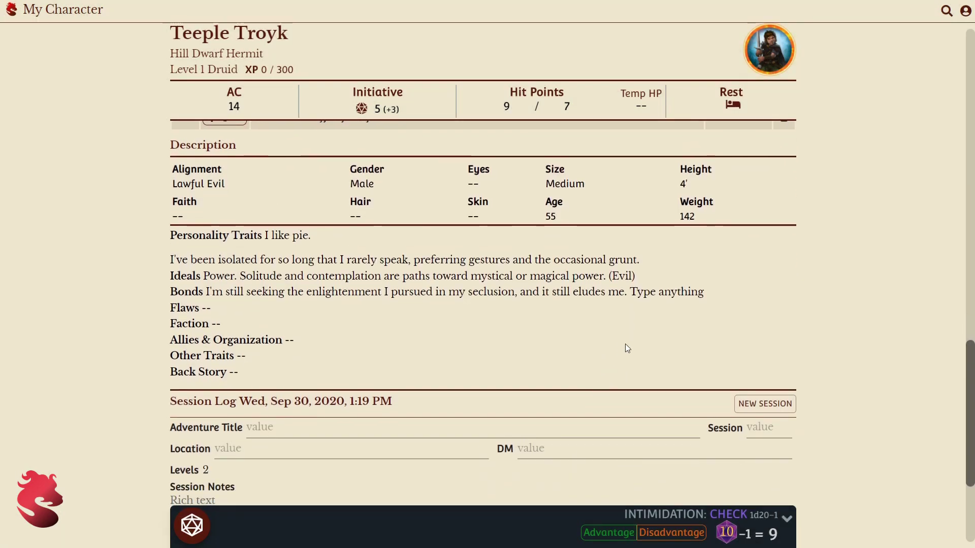
{"action": "scroll", "coordinate": [625, 343], "scroll_direction": "up", "scroll_amount": 15}
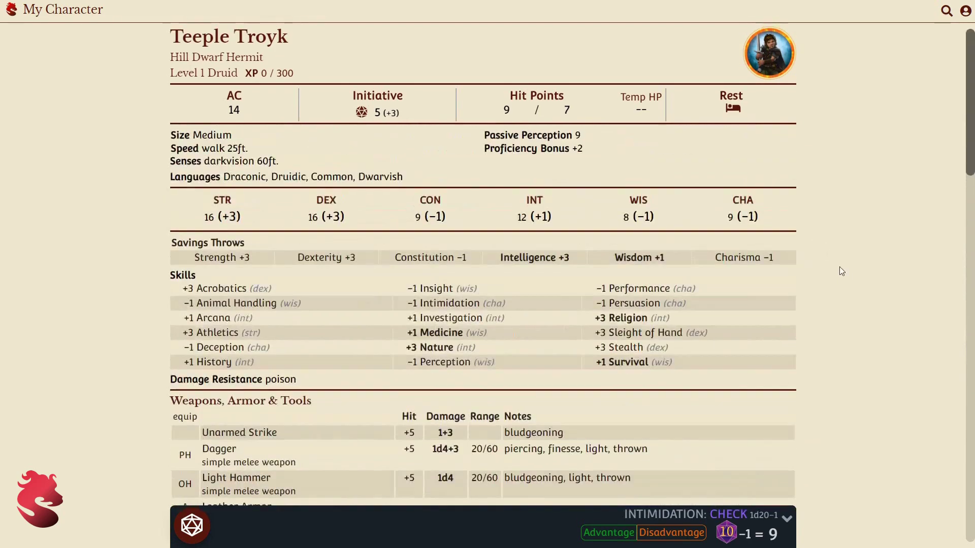